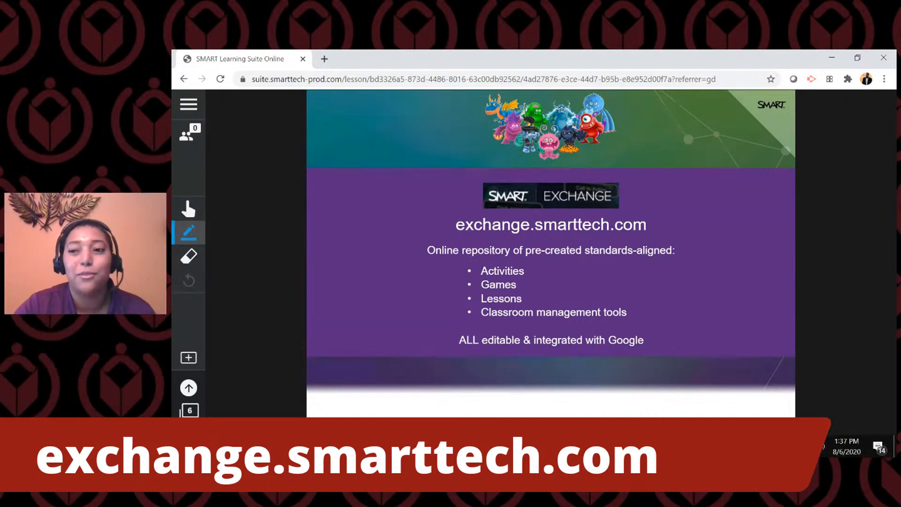
click(493, 447)
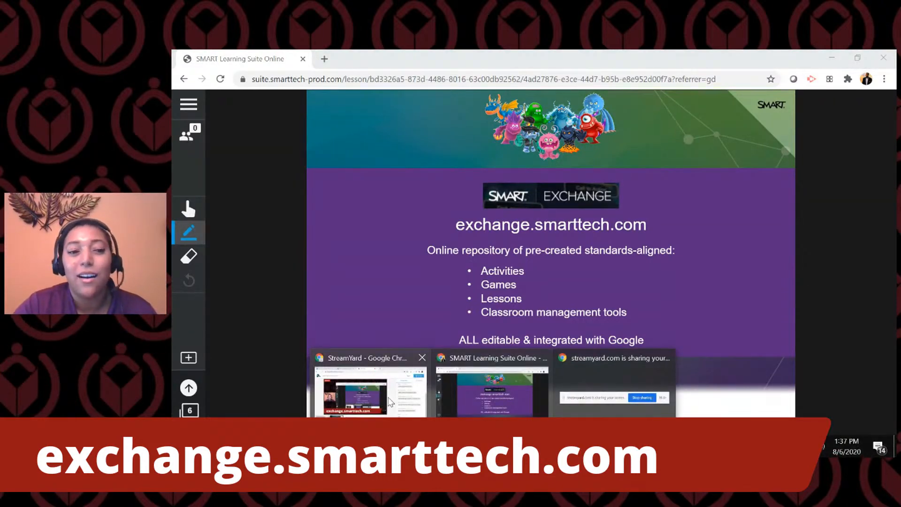
click(389, 402)
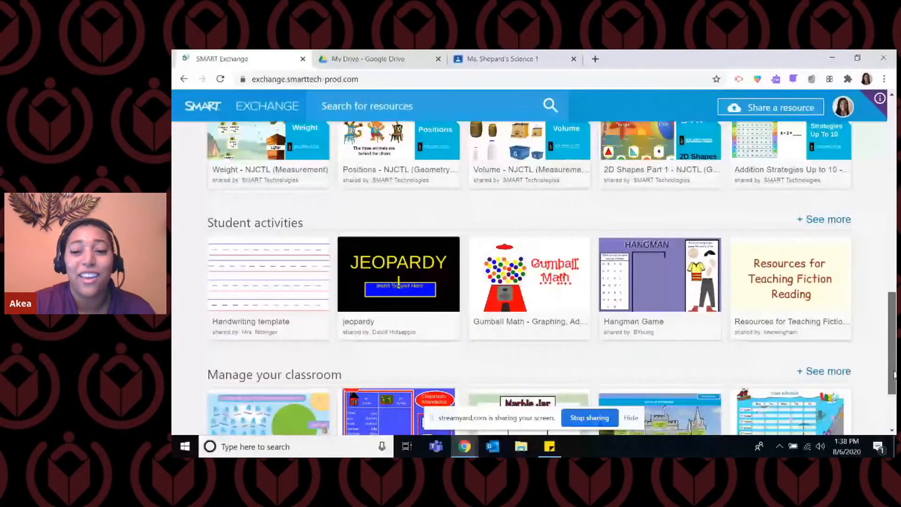
drag(894, 374, 892, 180)
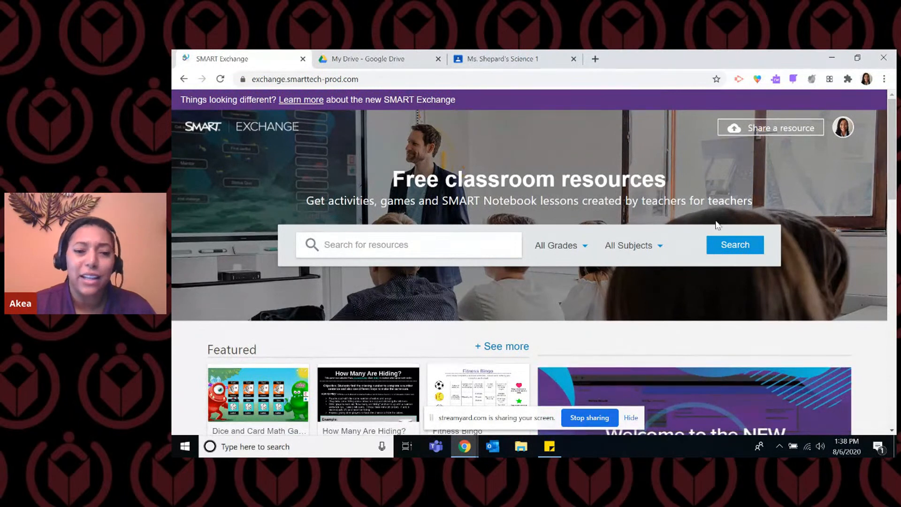
Search SMART Exchange for "solids, liquids, and gases".
click(433, 248)
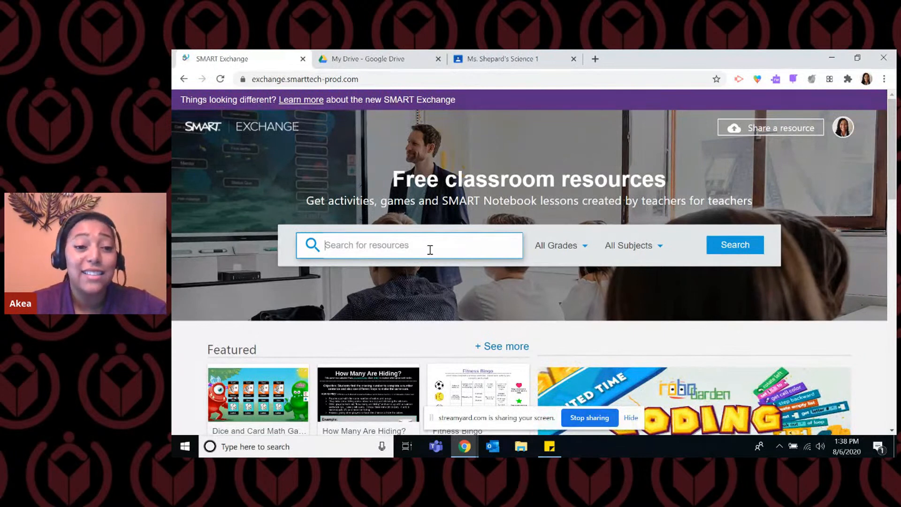
text(solids, liquids, )
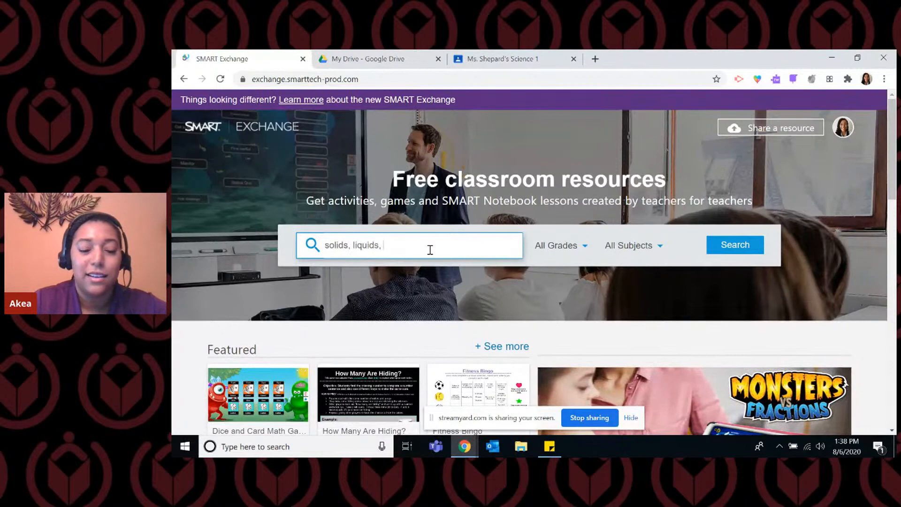
text(and gases)
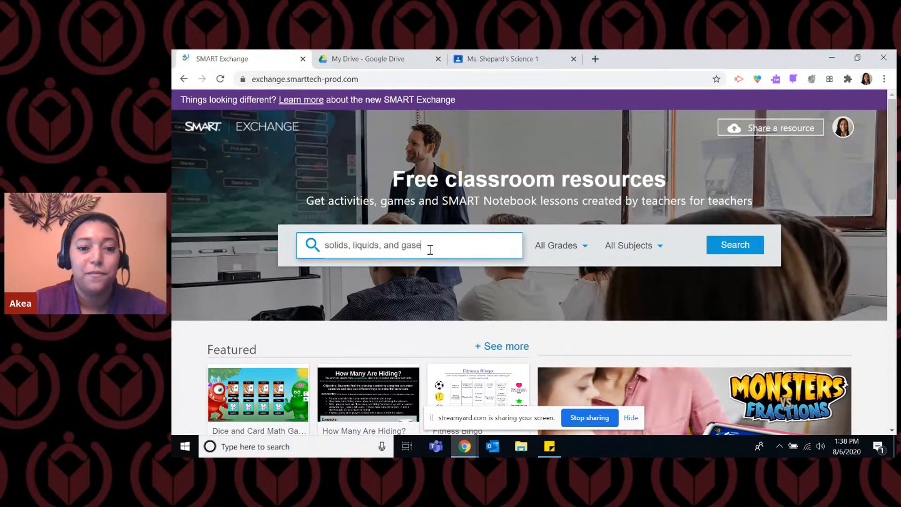
key(Return)
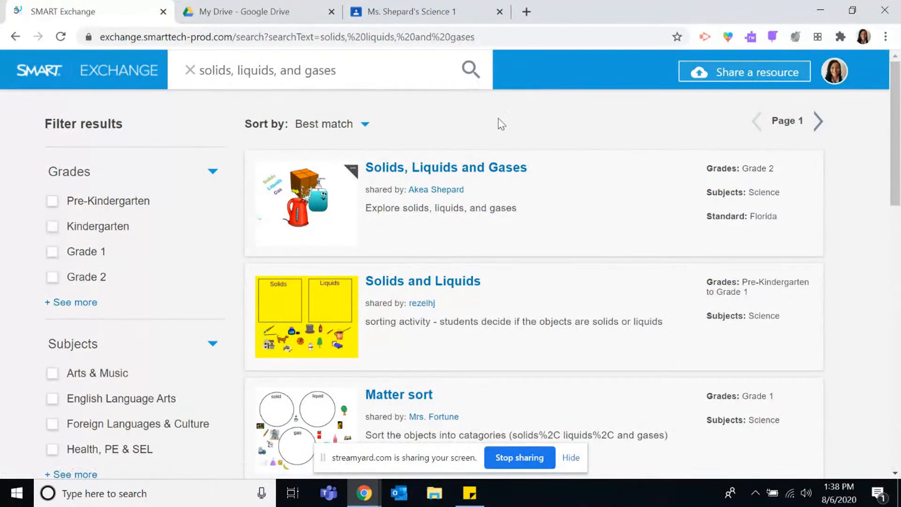
Look through the search results, open the Grade 2 "Solids, Liquids and Gases" resource and reload its preview page.
scroll(147, 191, down, 5)
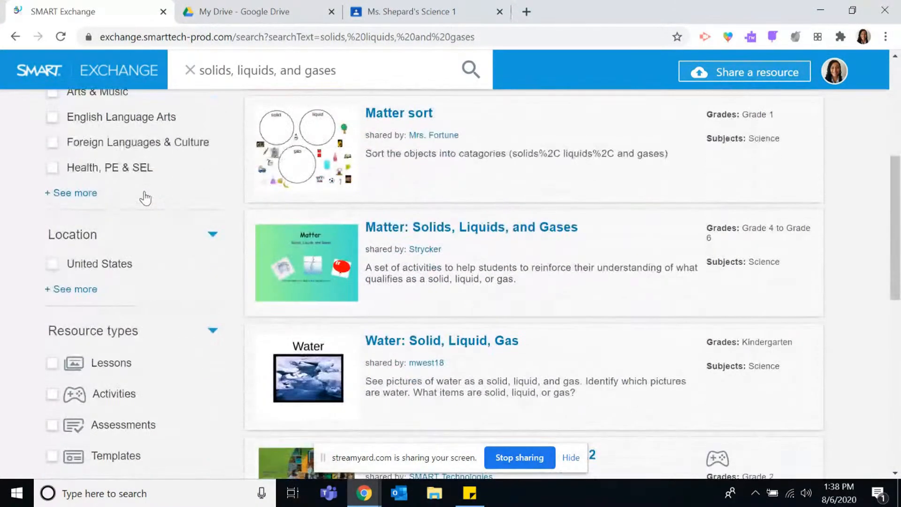
scroll(533, 221, up, 5)
scroll(537, 219, down, 2)
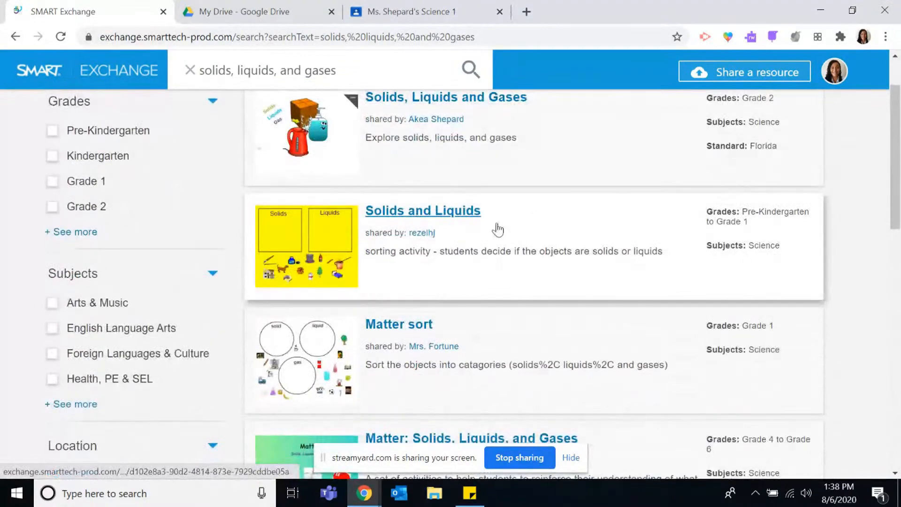
scroll(569, 338, down, 5)
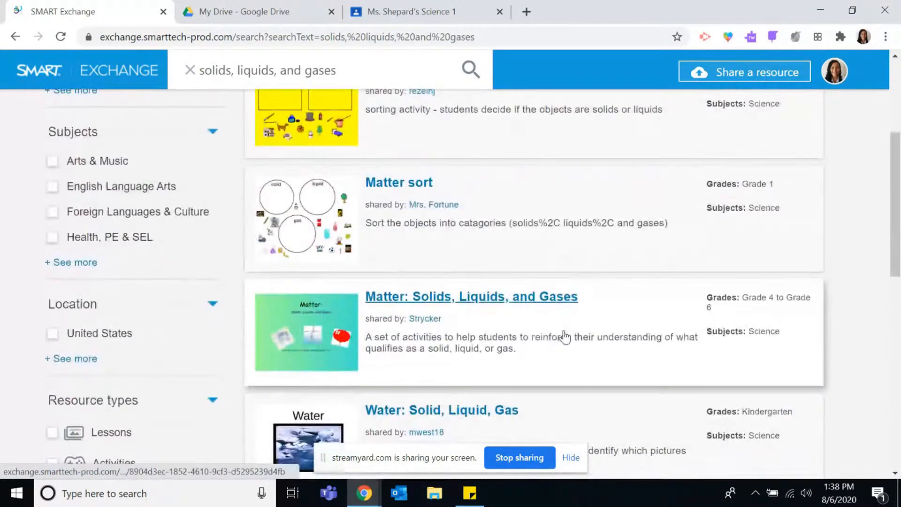
scroll(565, 337, up, 7)
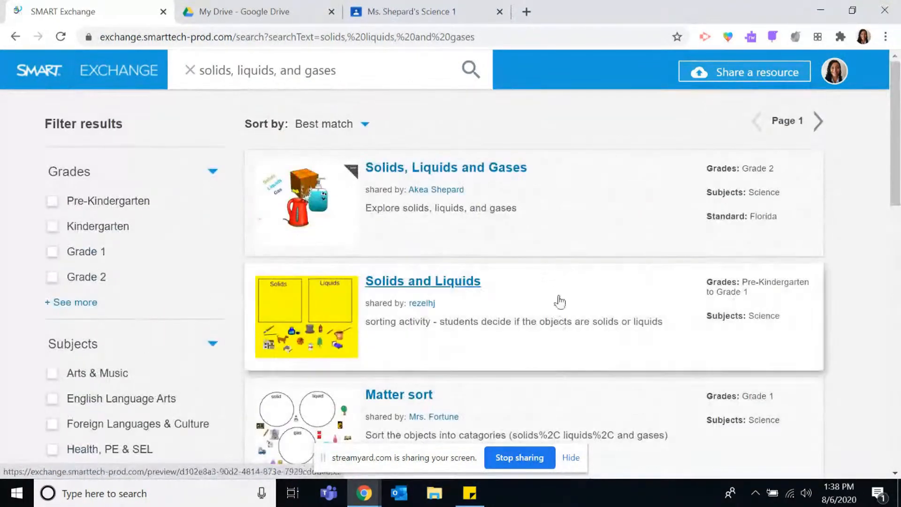
click(479, 181)
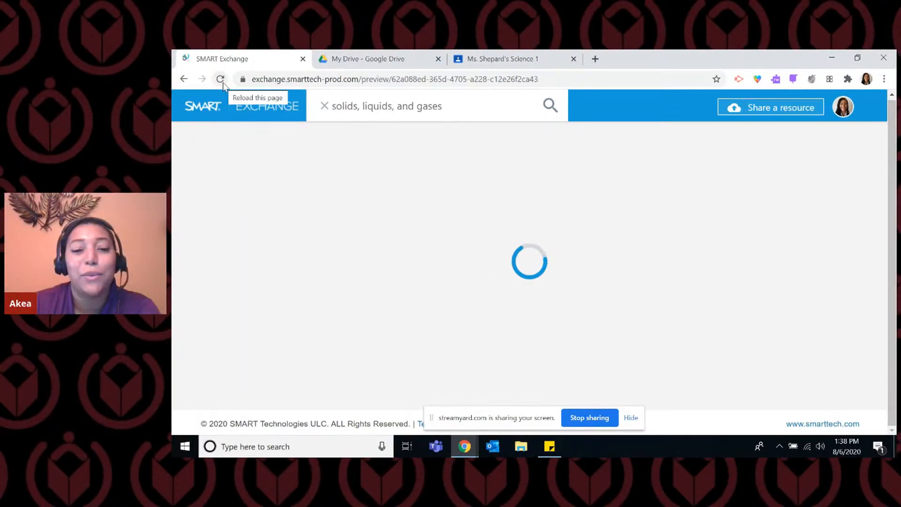
click(220, 79)
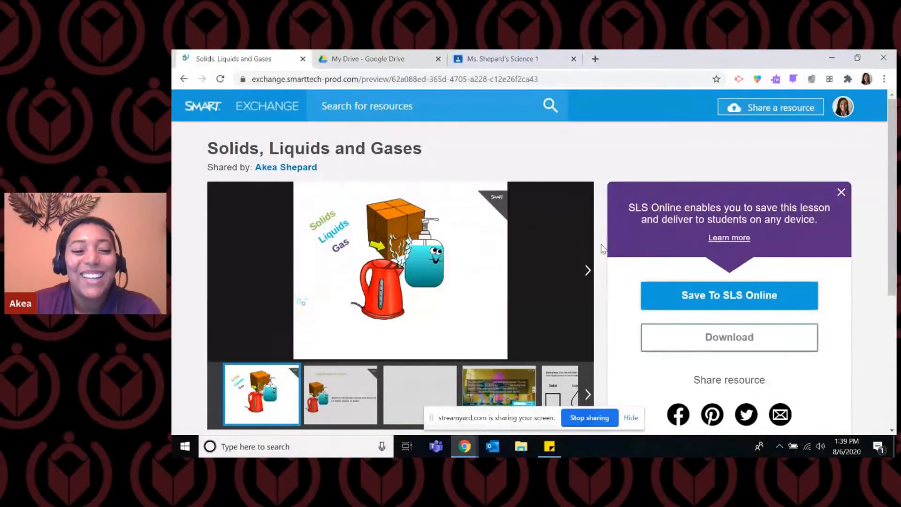
Page through the lesson preview up to the states-of-matter sorting page and check the resource's grade, subject, keywords and standard.
scroll(603, 251, down, 1)
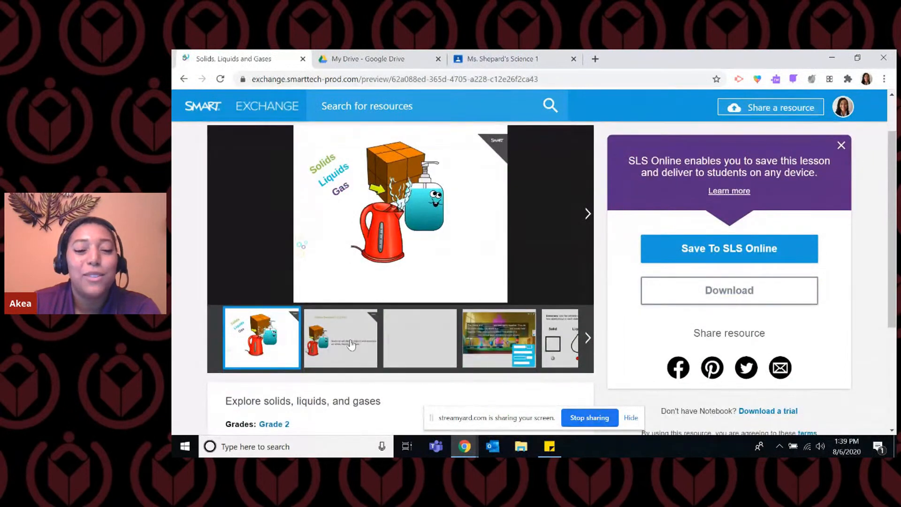
scroll(407, 340, up, 1)
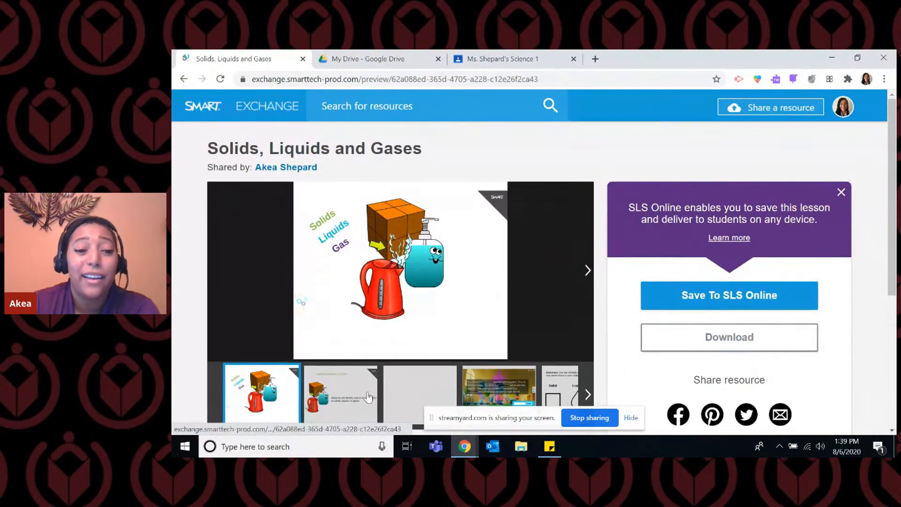
click(587, 271)
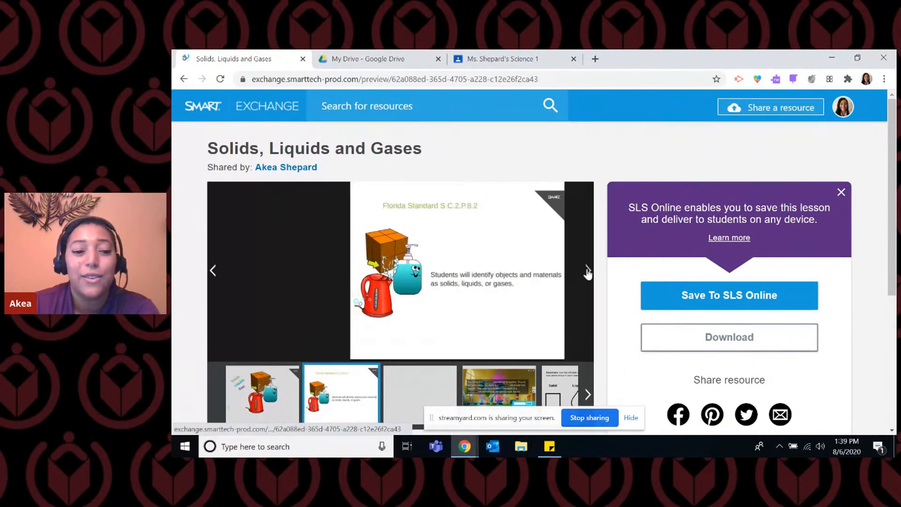
click(588, 272)
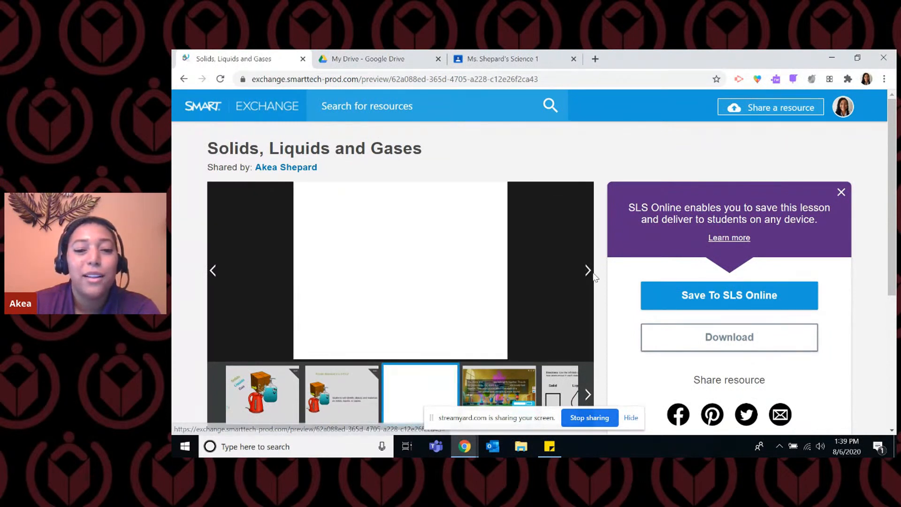
click(589, 272)
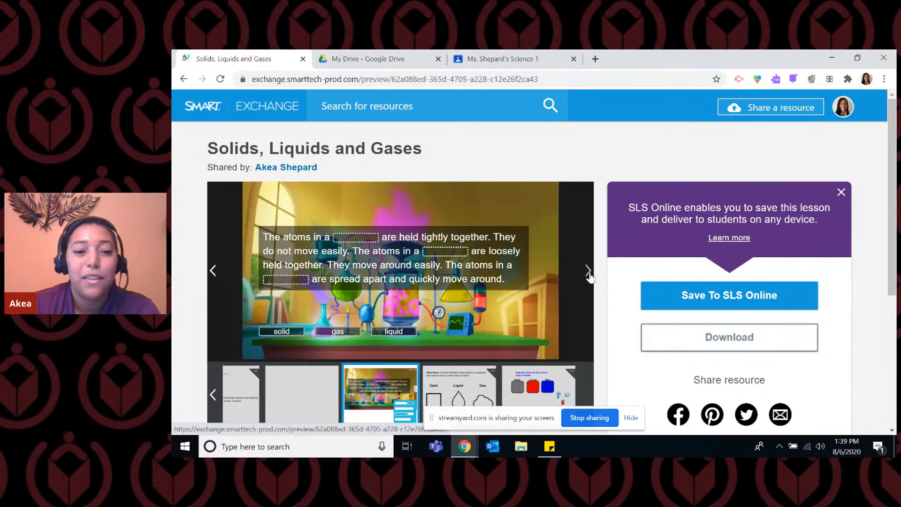
click(588, 272)
click(589, 272)
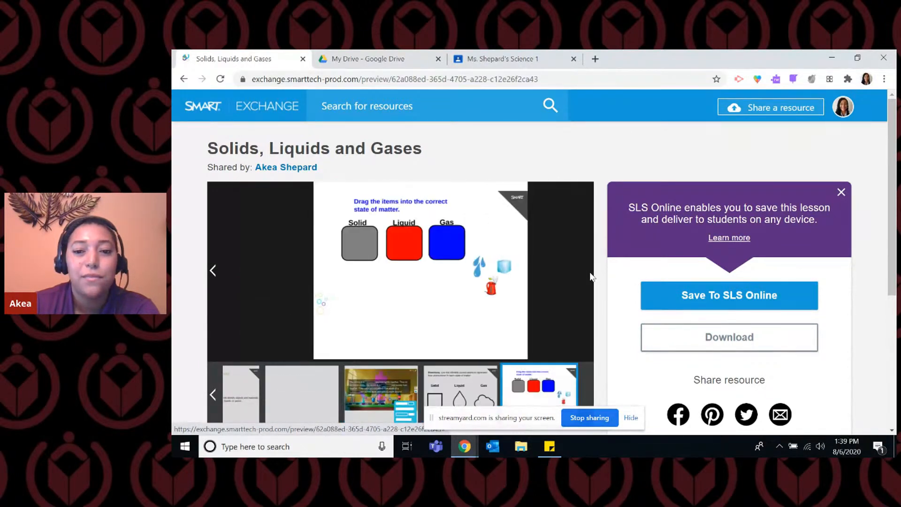
scroll(592, 272, down, 5)
scroll(596, 268, up, 1)
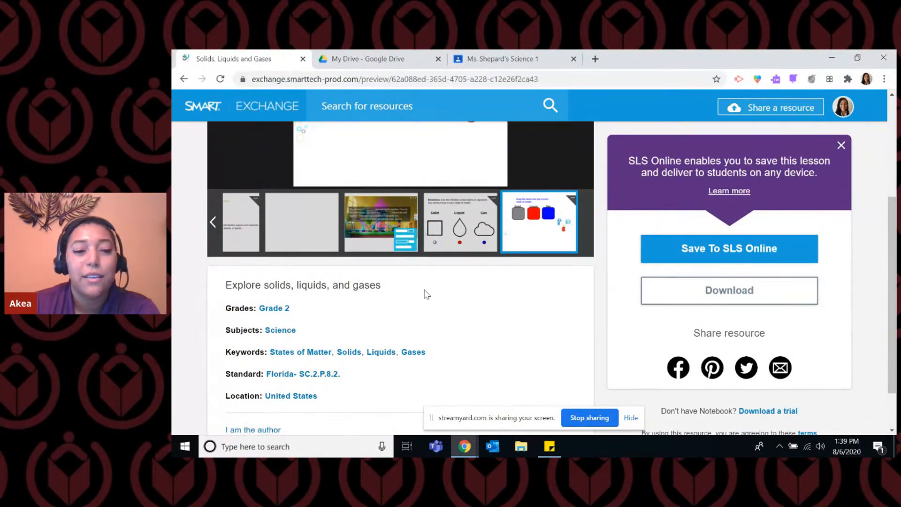
scroll(574, 317, up, 3)
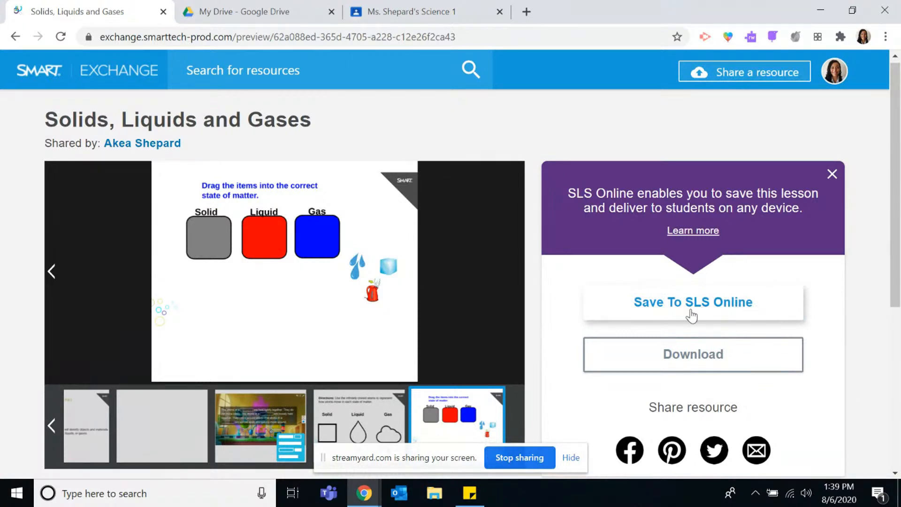
Save the "Solids, Liquids and Gases" lesson to SLS Online and open the copied lesson for editing.
click(671, 312)
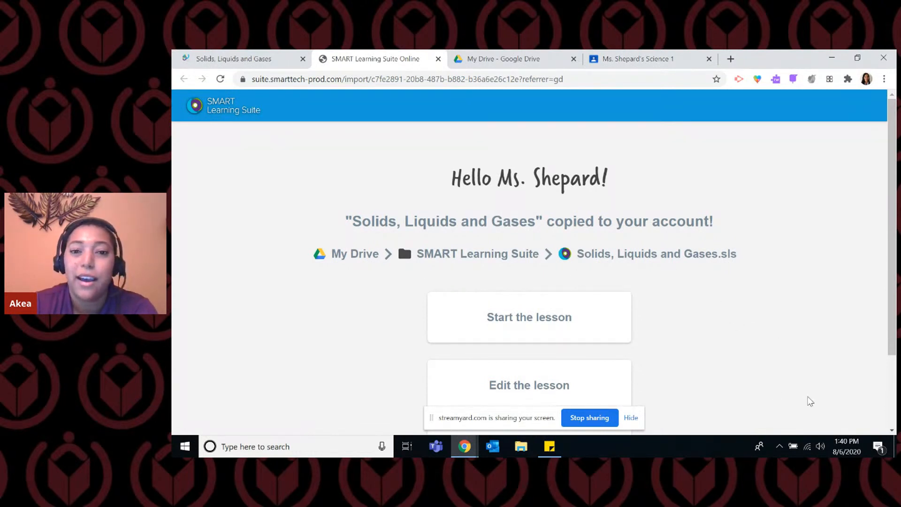
scroll(810, 402, down, 3)
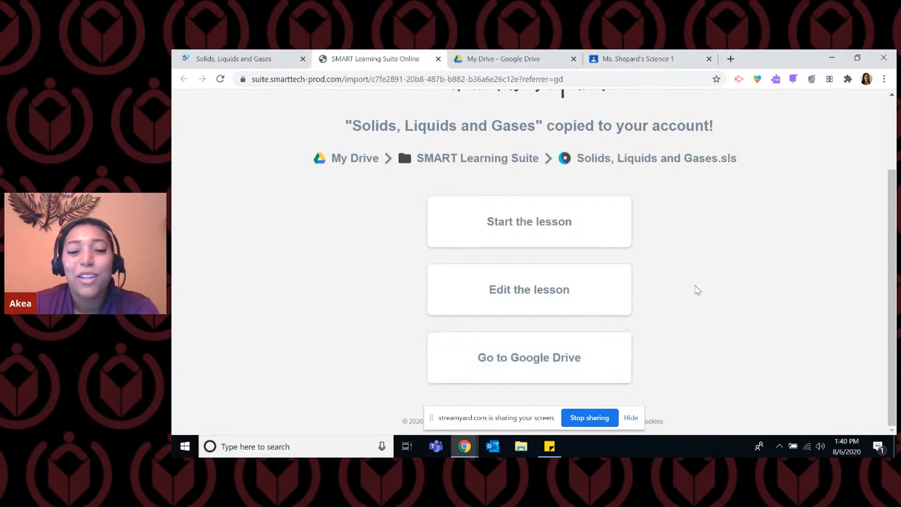
click(605, 290)
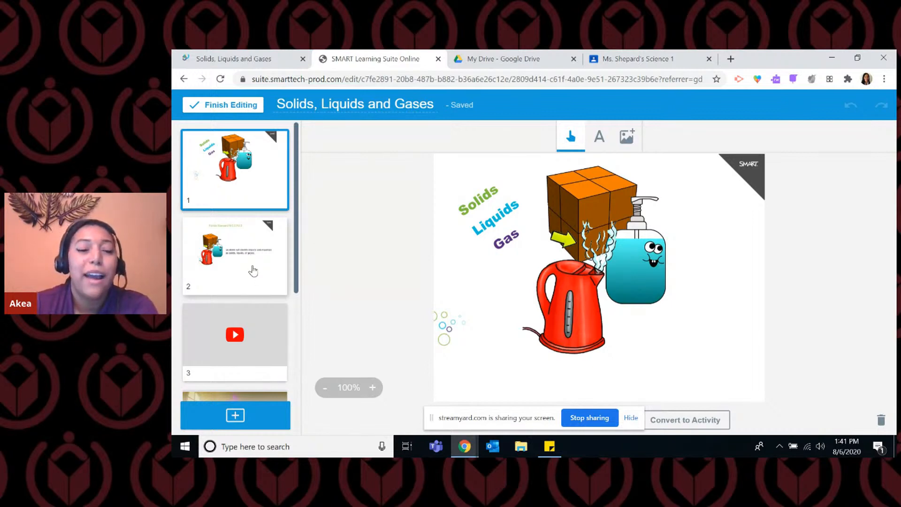
Review the lesson's page thumbnails and view page 2 with the Florida standard and page 3 with the YouTube video.
scroll(278, 267, down, 1)
scroll(279, 270, down, 4)
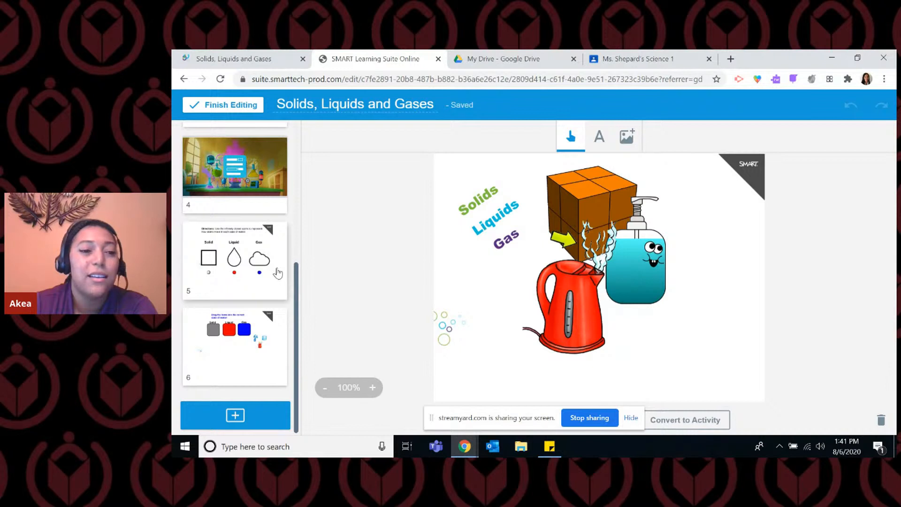
scroll(276, 278, up, 5)
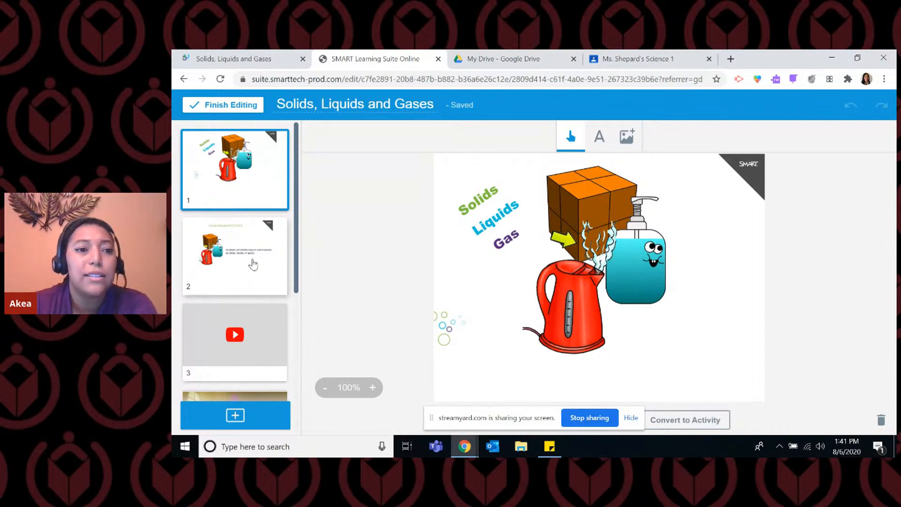
click(276, 247)
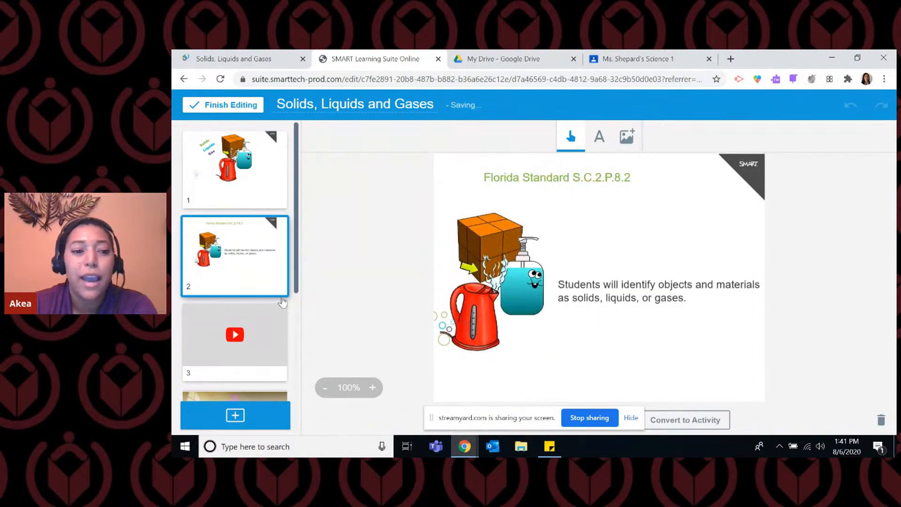
scroll(262, 318, down, 2)
click(256, 286)
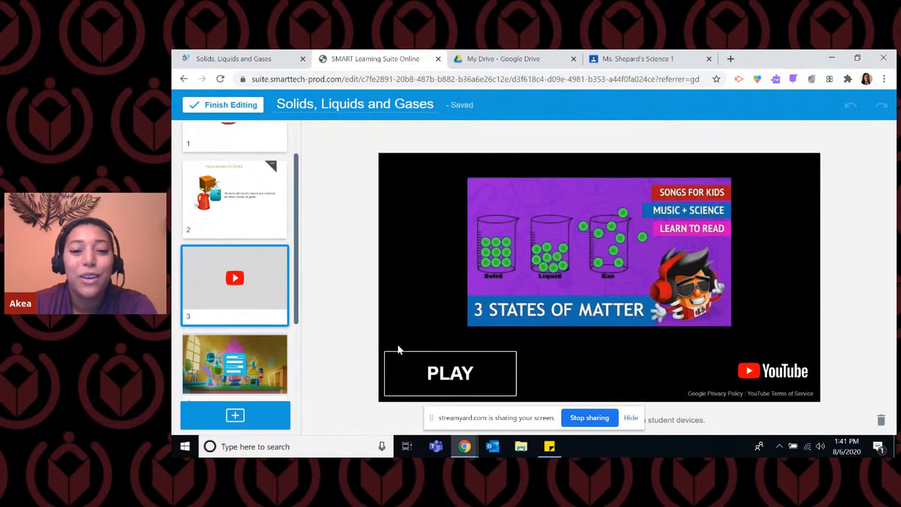
scroll(241, 293, down, 2)
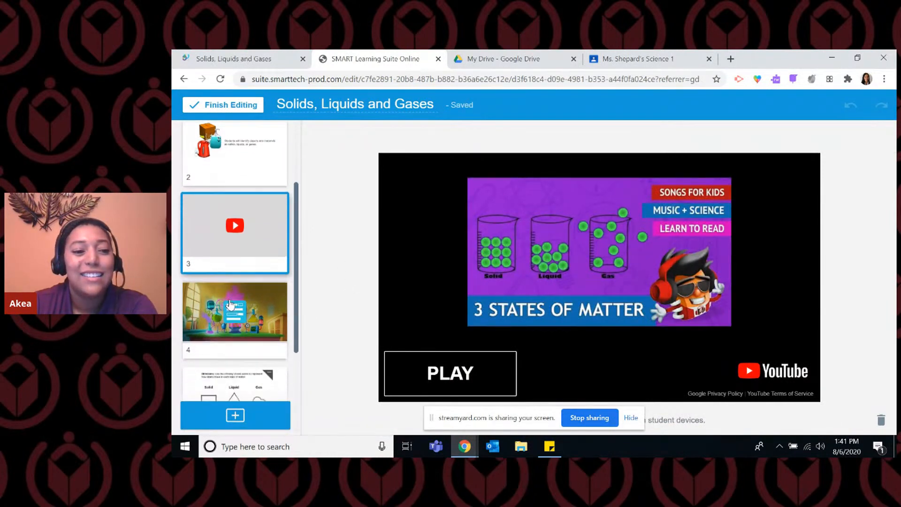
Preview the Fill in the Blanks activity on page 4, placing "solid" in the first blank and trying "gas" in the second, and close the preview.
click(262, 308)
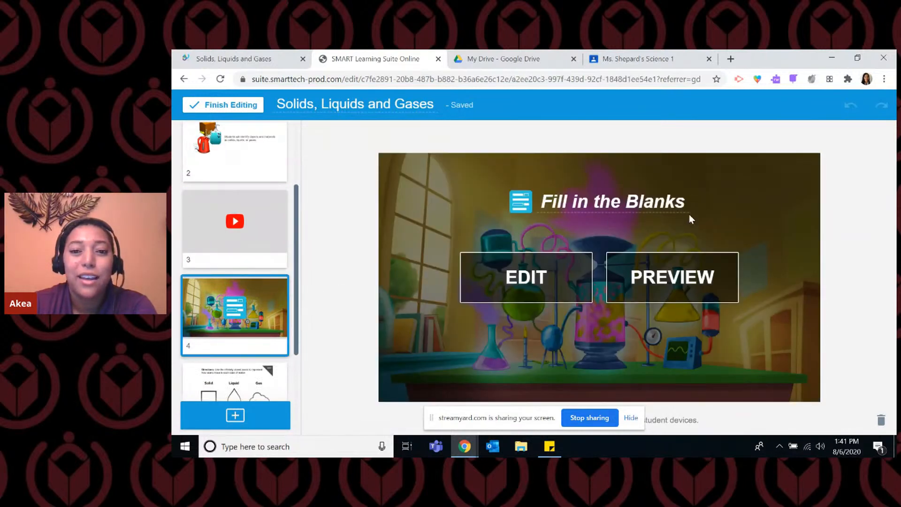
click(716, 298)
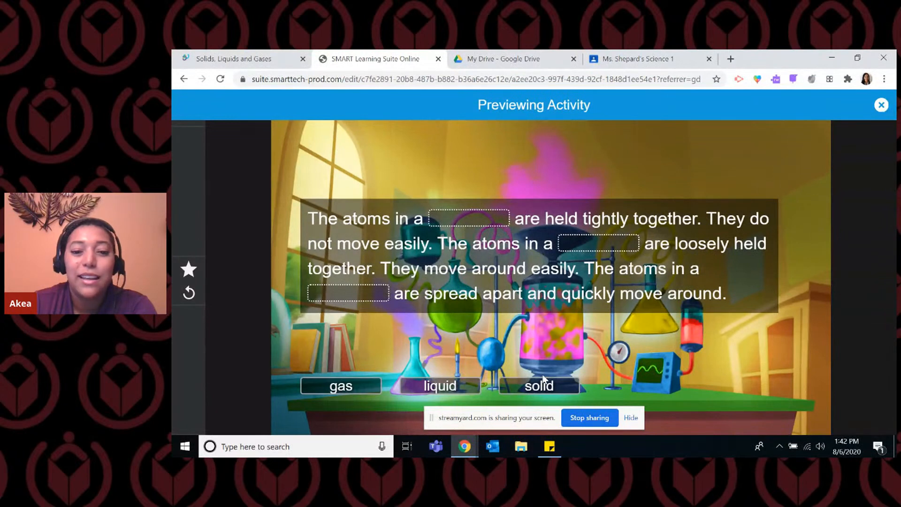
drag(545, 386, 480, 222)
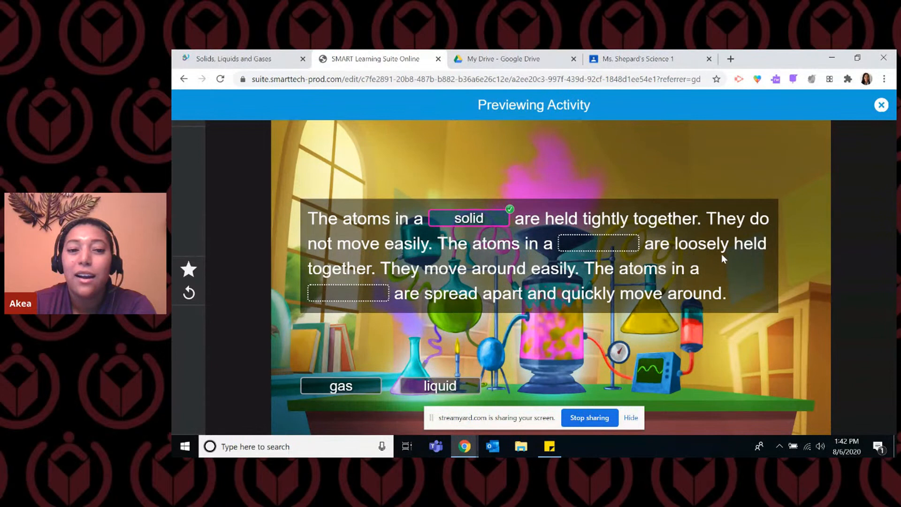
drag(367, 375, 620, 239)
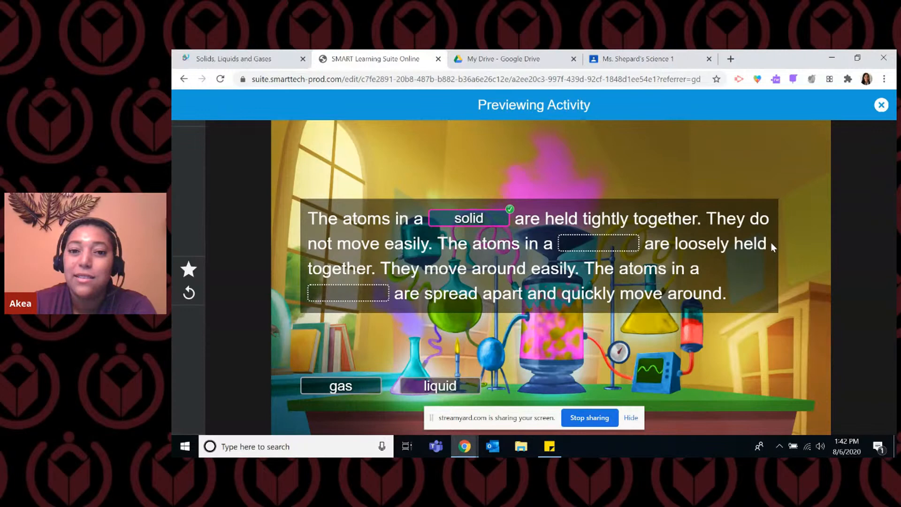
click(881, 106)
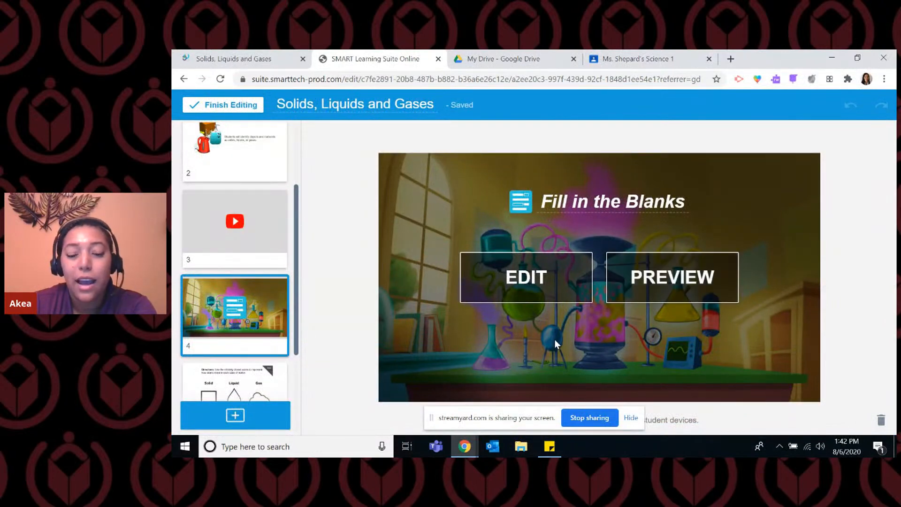
Open the Fill in the Blanks activity's content in the editor, review its text and answer-checking options, and exit, discarding any changes.
click(543, 283)
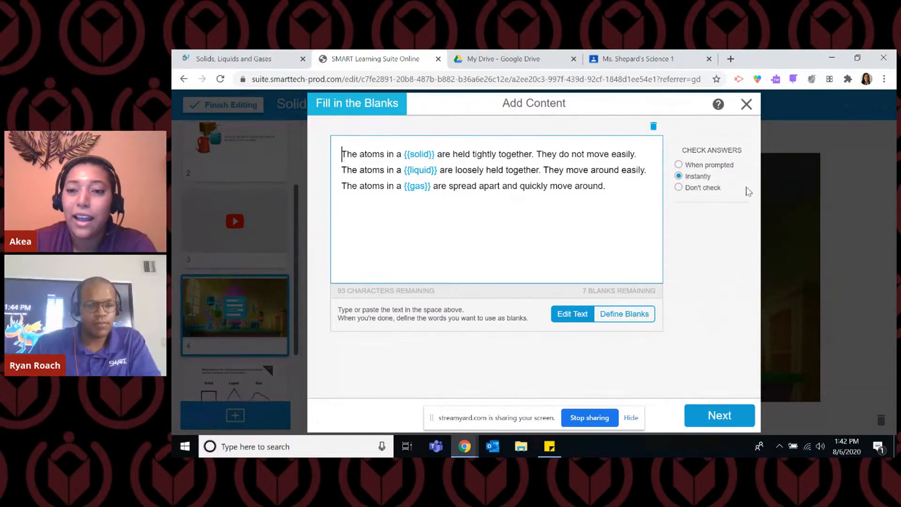
click(746, 104)
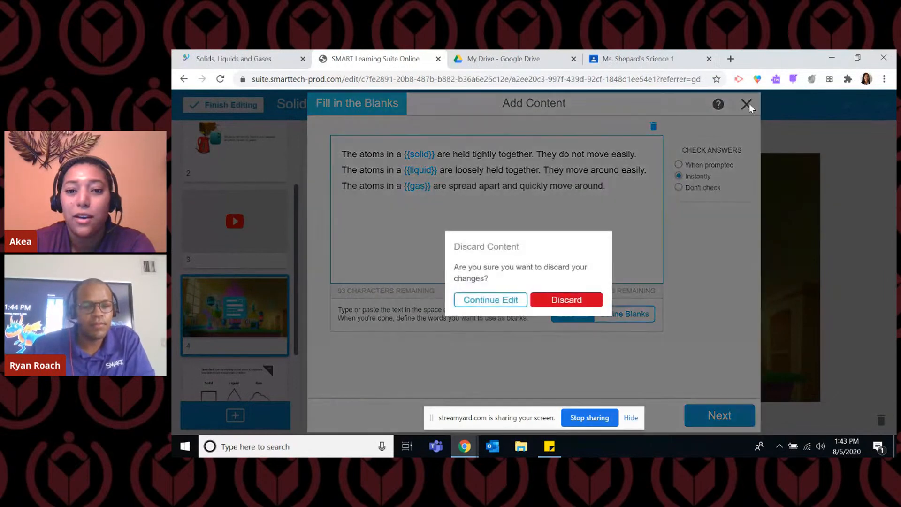
click(593, 297)
View page 5 with the cloned atoms task and page 6 with the states-of-matter sorting task.
scroll(252, 306, down, 2)
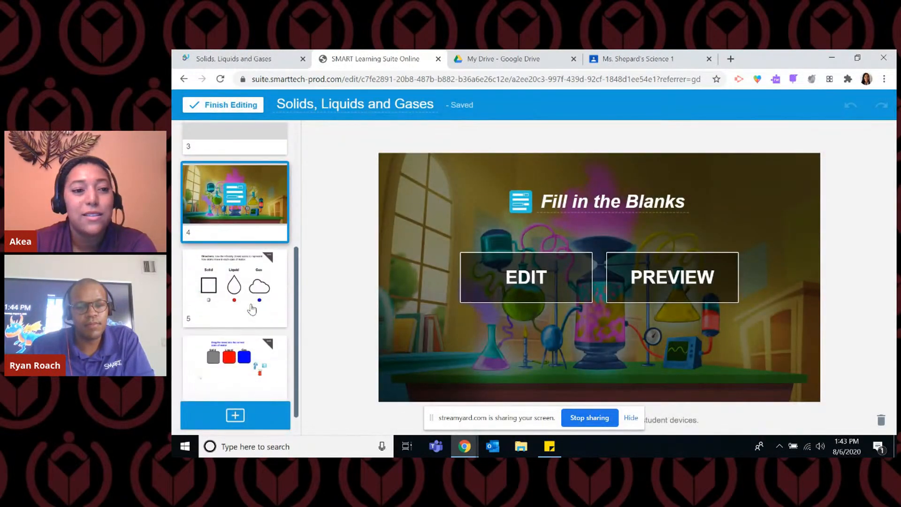
scroll(253, 306, up, 1)
scroll(252, 307, down, 1)
click(252, 303)
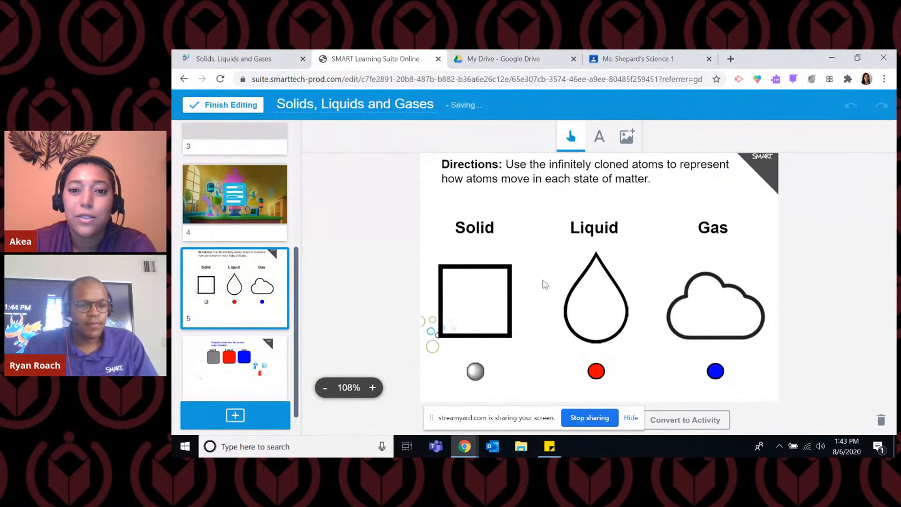
click(246, 381)
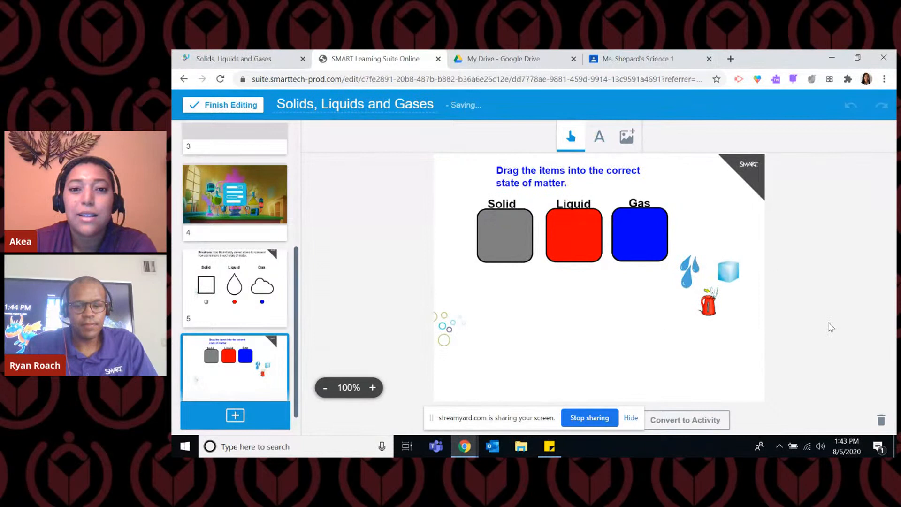
Open the choices for adding content after page 2 and preview the Shout It Out! activity template.
scroll(240, 291, up, 6)
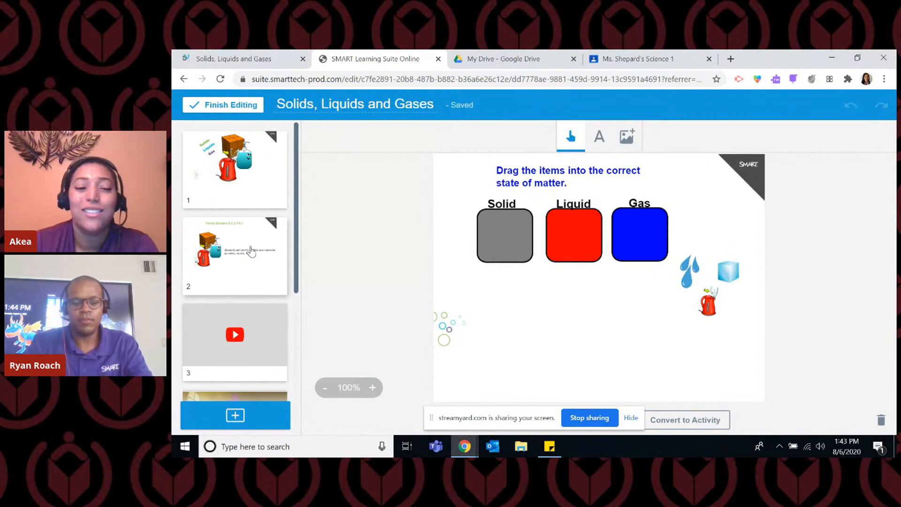
click(245, 272)
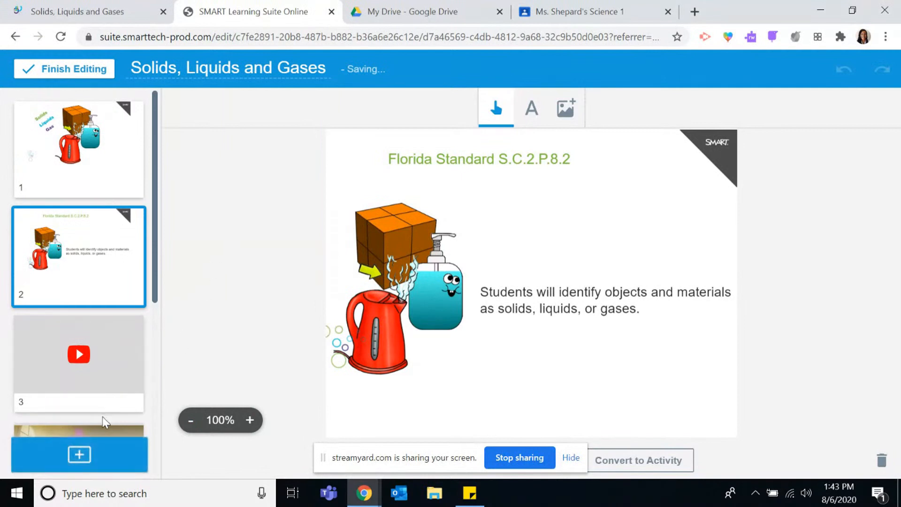
click(114, 466)
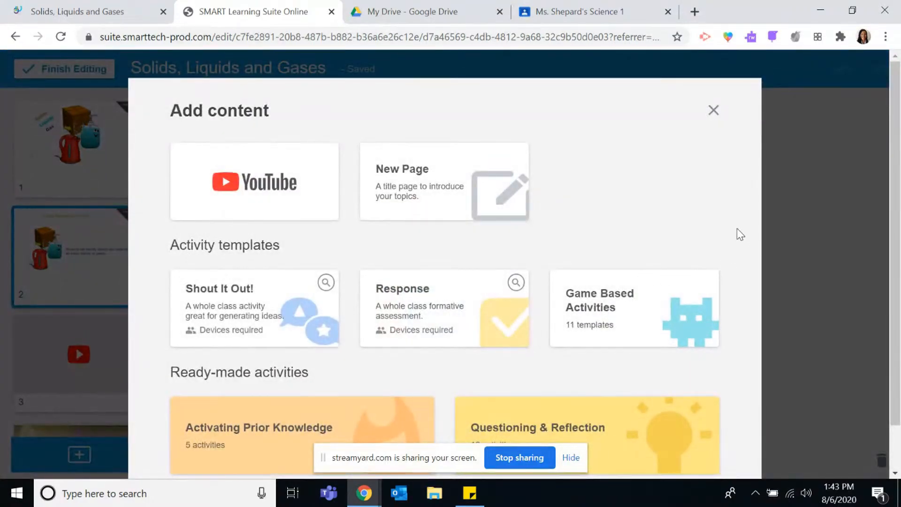
scroll(741, 234, down, 1)
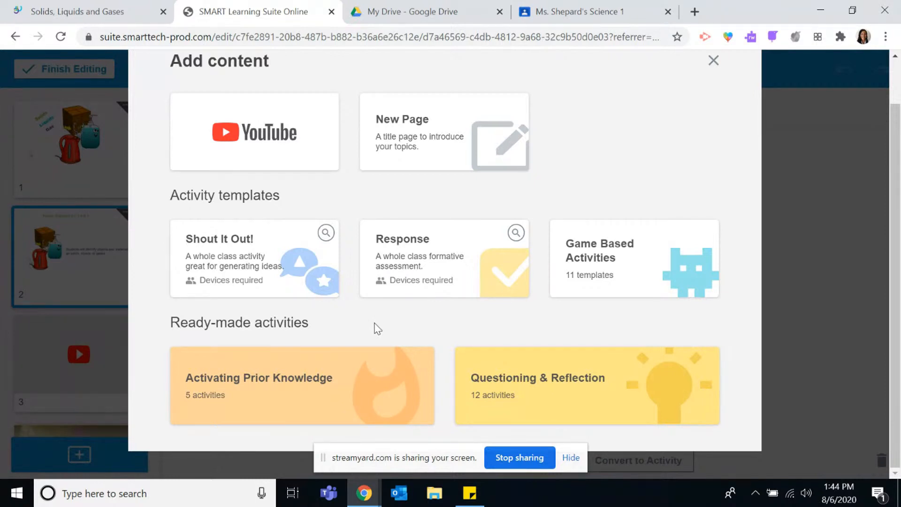
click(327, 235)
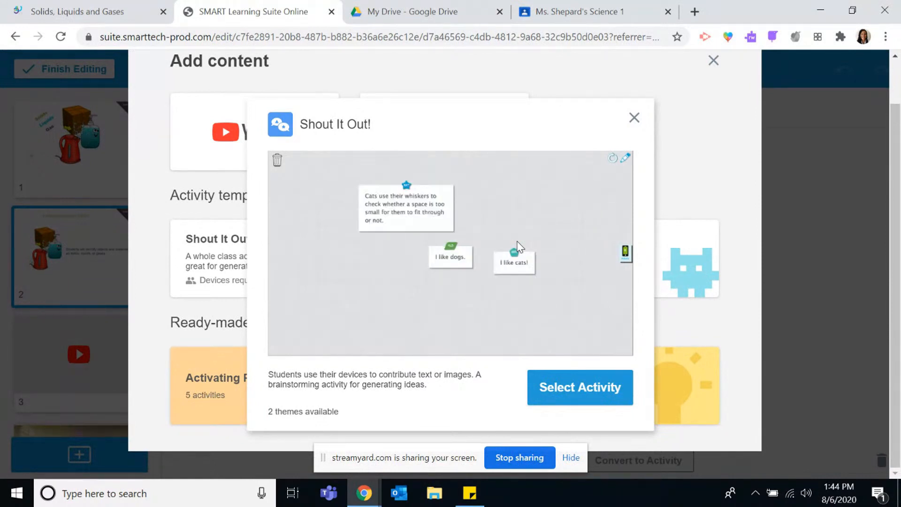
click(635, 118)
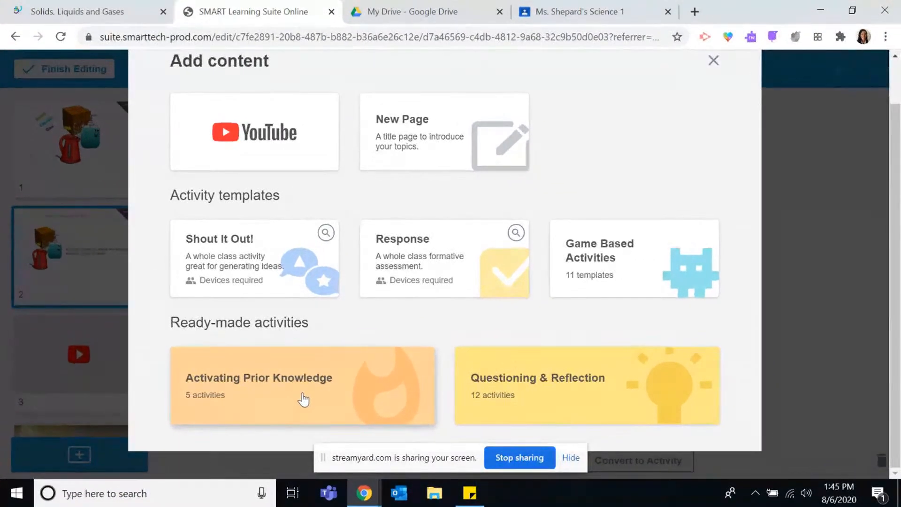
Open the Activating Prior Knowledge collection and look through its Shout it Out, Response and Handout activities.
click(416, 371)
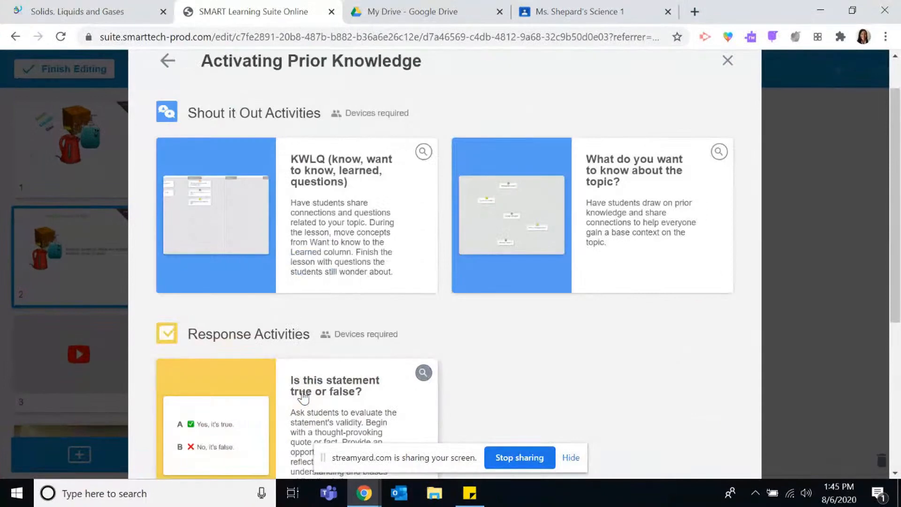
scroll(451, 287, down, 2)
scroll(450, 287, up, 2)
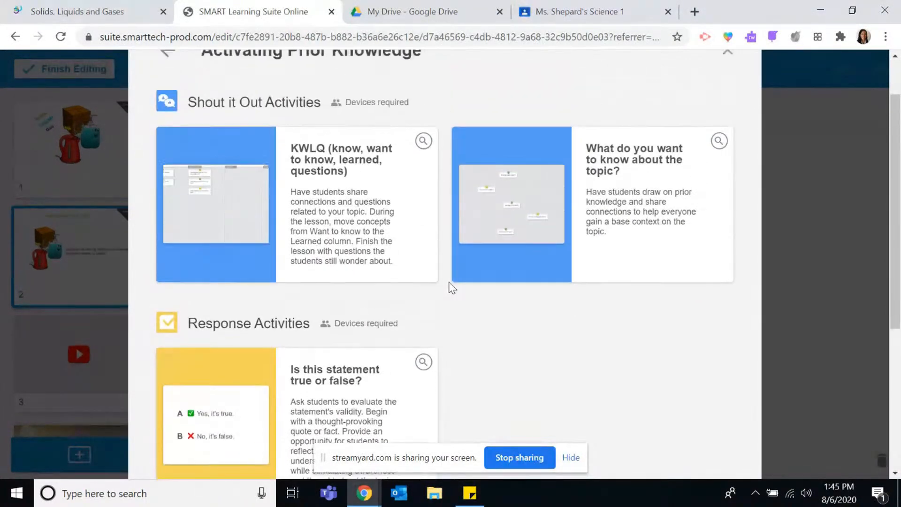
scroll(451, 287, down, 5)
scroll(451, 287, up, 2)
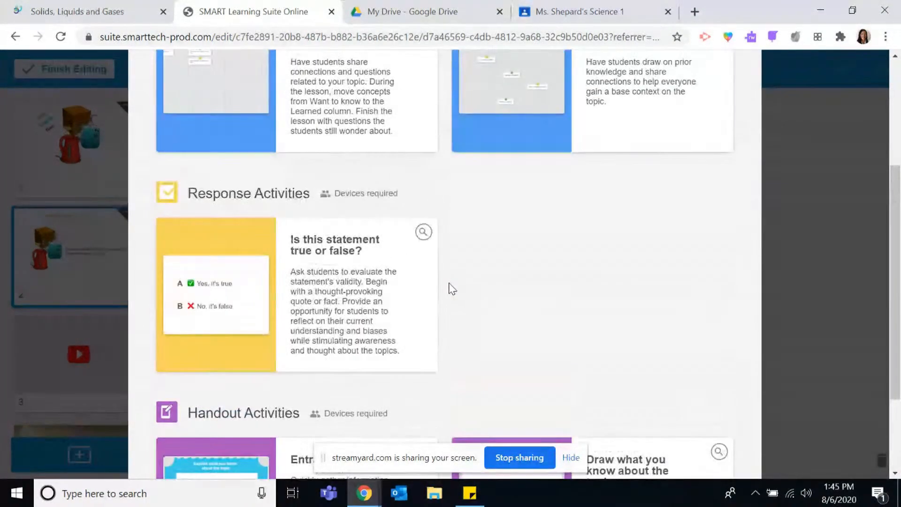
scroll(451, 287, down, 3)
scroll(452, 288, up, 3)
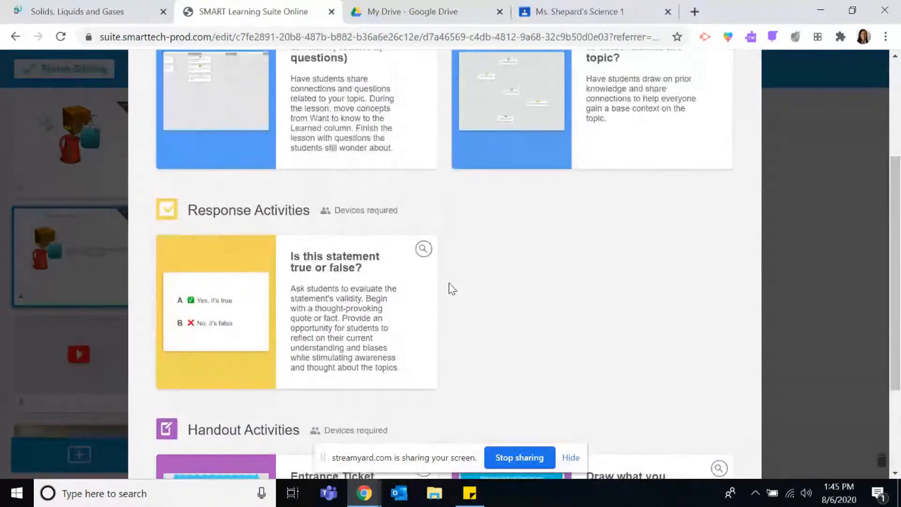
scroll(451, 288, up, 2)
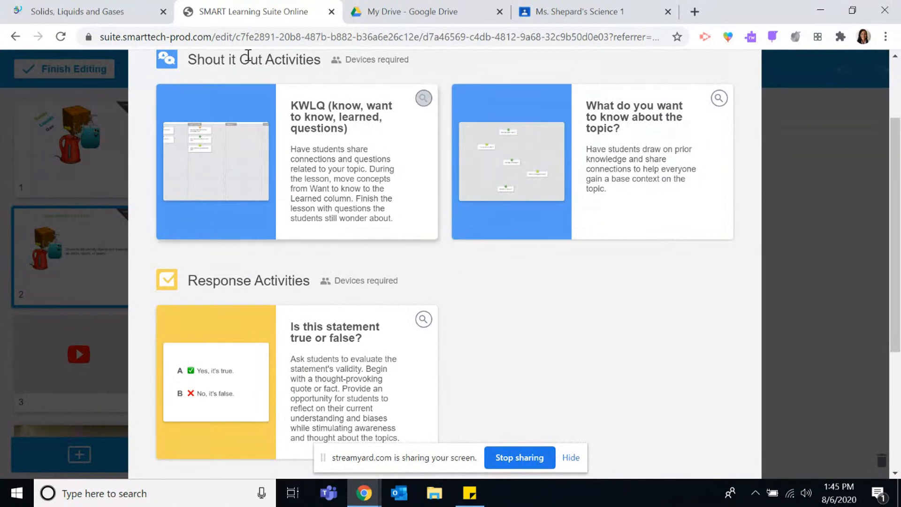
Preview the ready-made Entrance Ticket handout activity and add it to the lesson after page 2.
scroll(480, 230, down, 5)
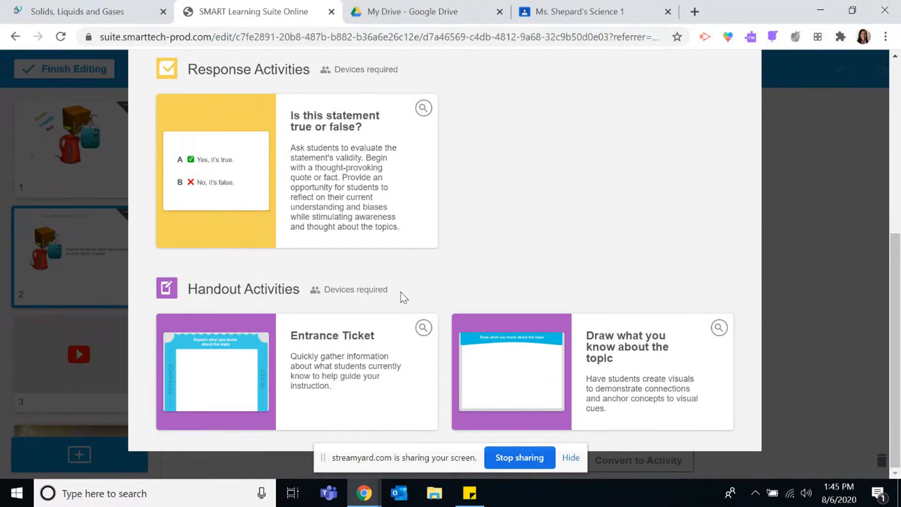
click(425, 331)
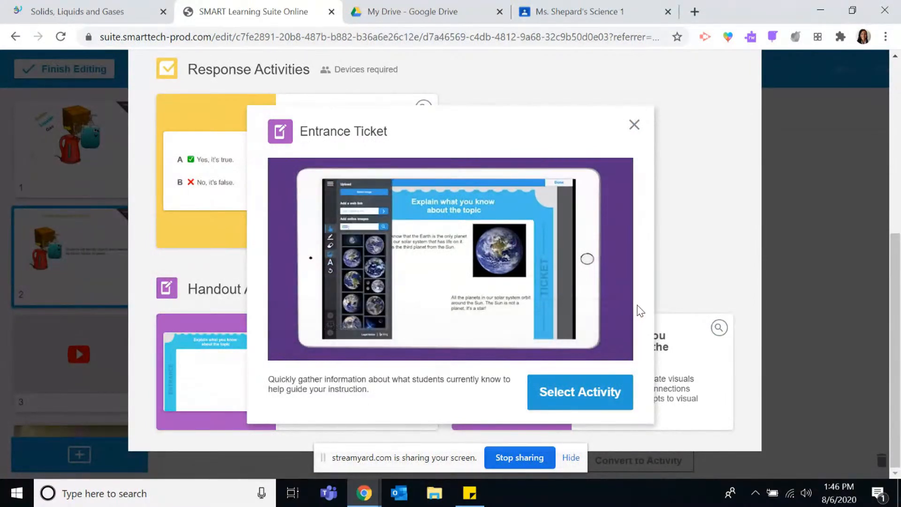
click(616, 402)
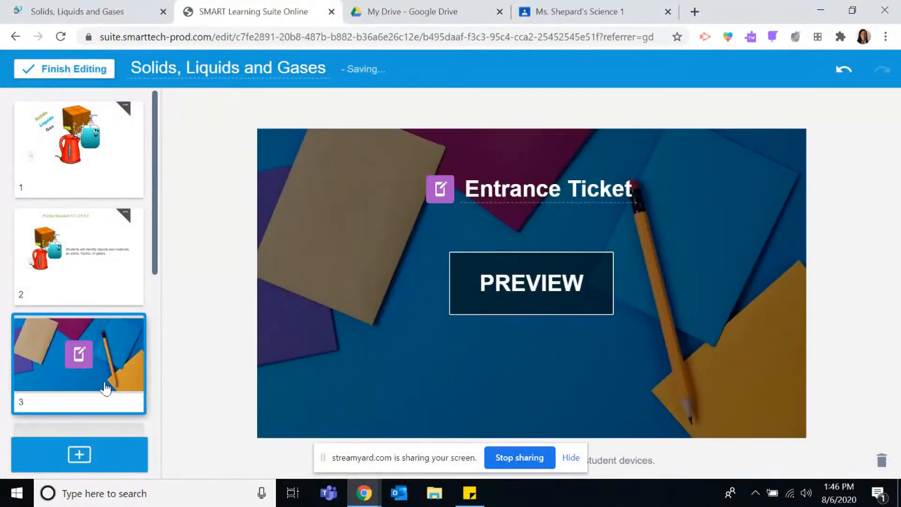
Retitle the new activity "Solids, Liquids, and Gases Entrance Ticket" and check its student handout in the preview.
scroll(113, 258, down, 2)
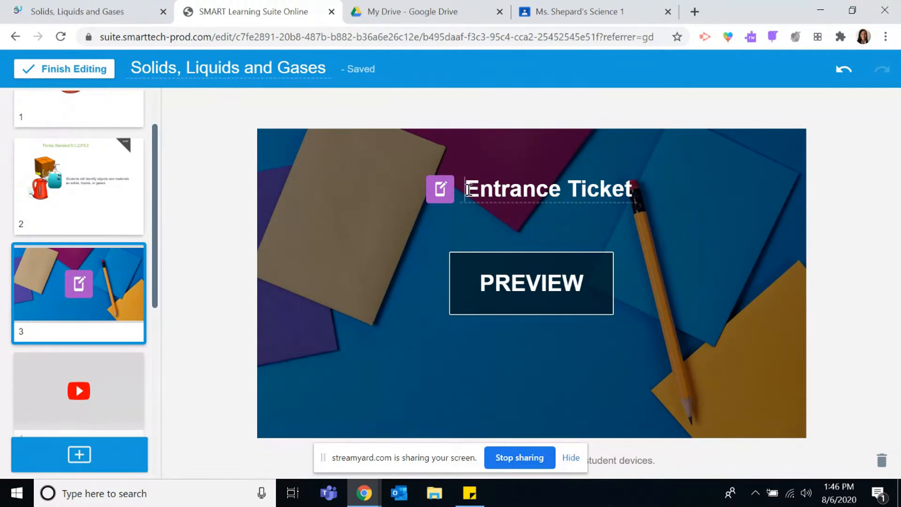
text(Solids, )
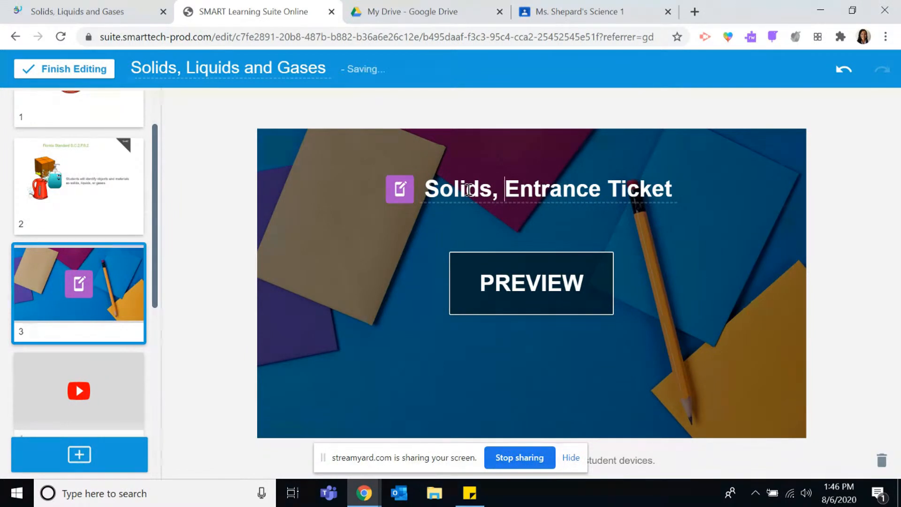
text(Liquids, and Gases)
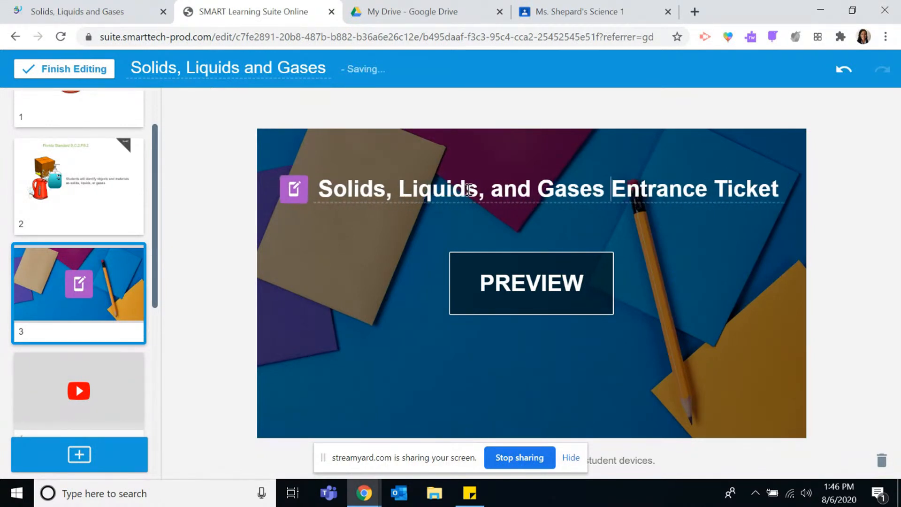
click(591, 281)
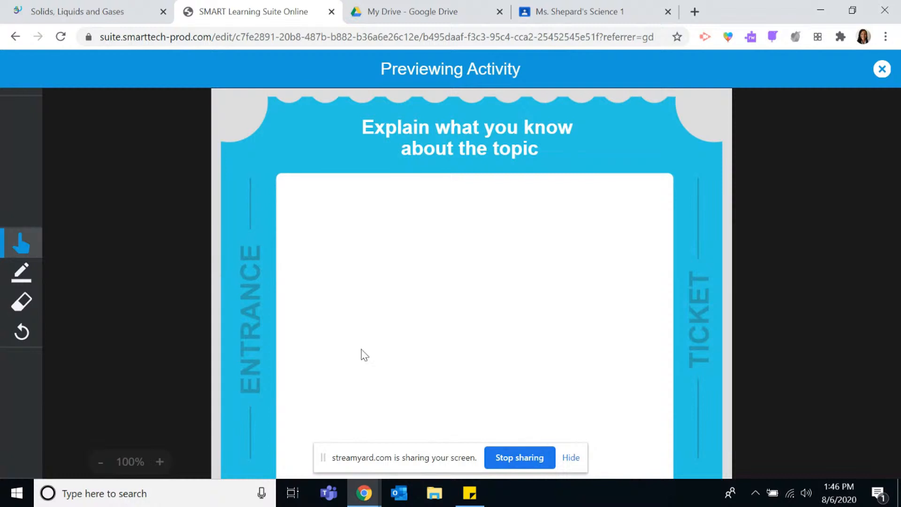
click(883, 69)
Review the pages after the entrance ticket: the YouTube video on page 4, Fill in the Blanks on page 5 and the atoms page 6.
scroll(59, 258, down, 2)
scroll(58, 259, down, 2)
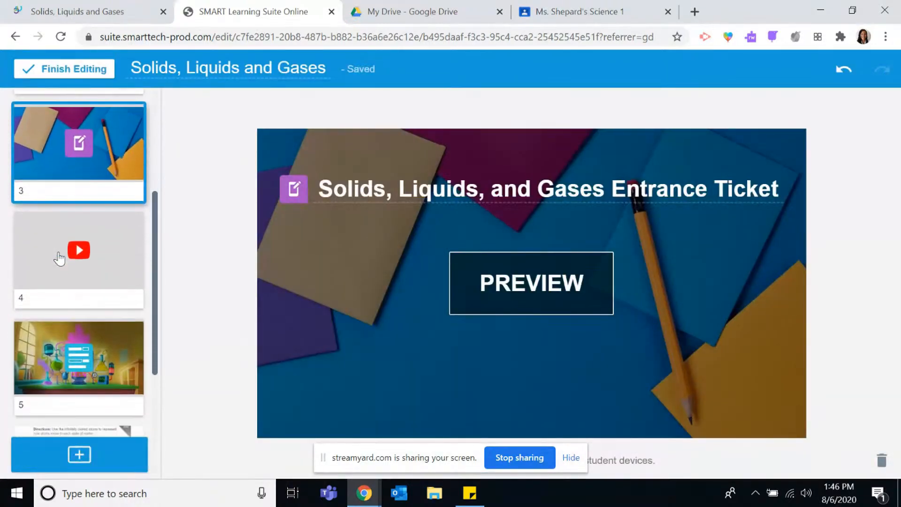
click(104, 286)
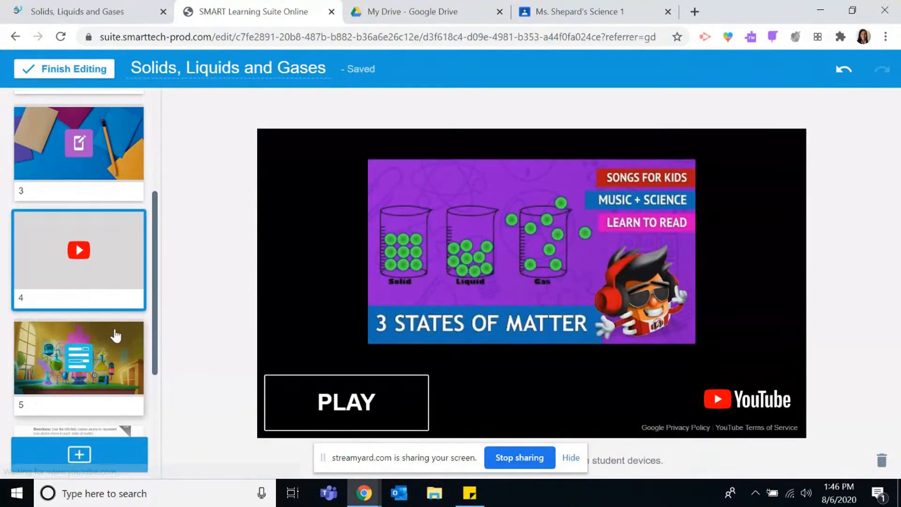
scroll(116, 329, down, 1)
click(121, 311)
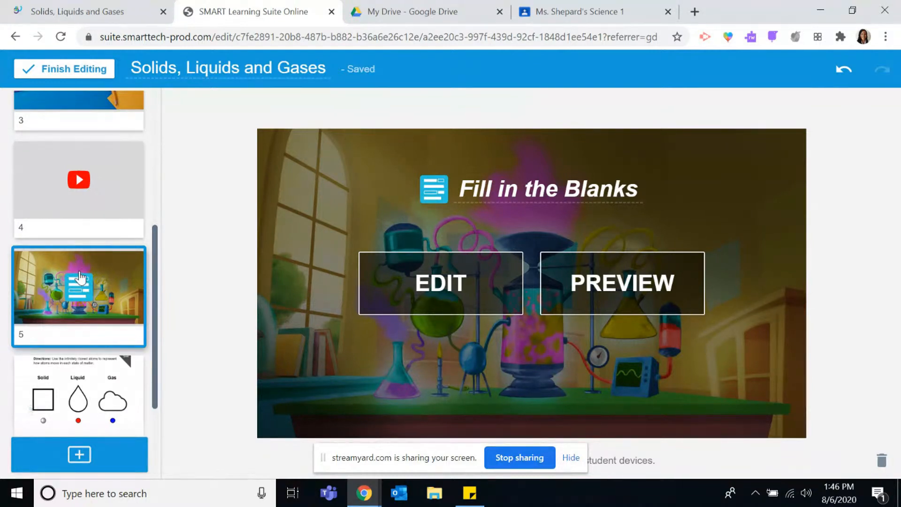
scroll(82, 278, down, 2)
scroll(82, 278, down, 1)
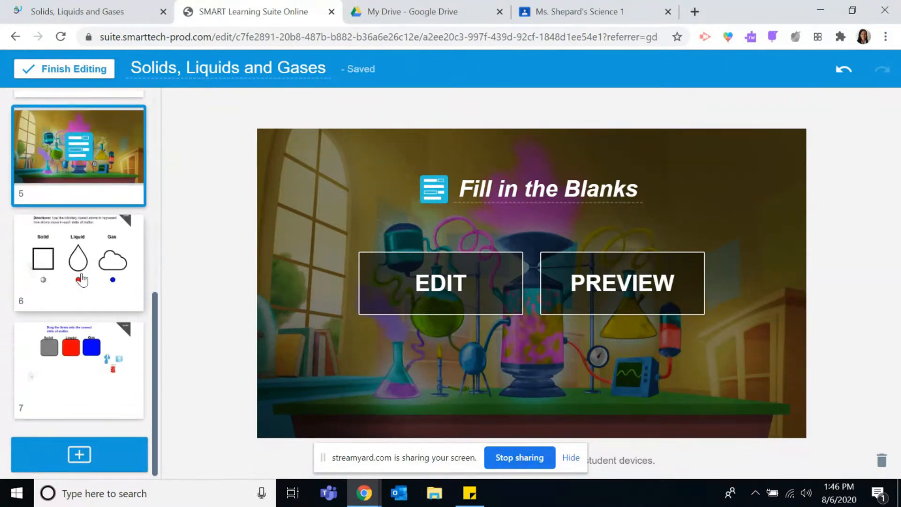
click(89, 271)
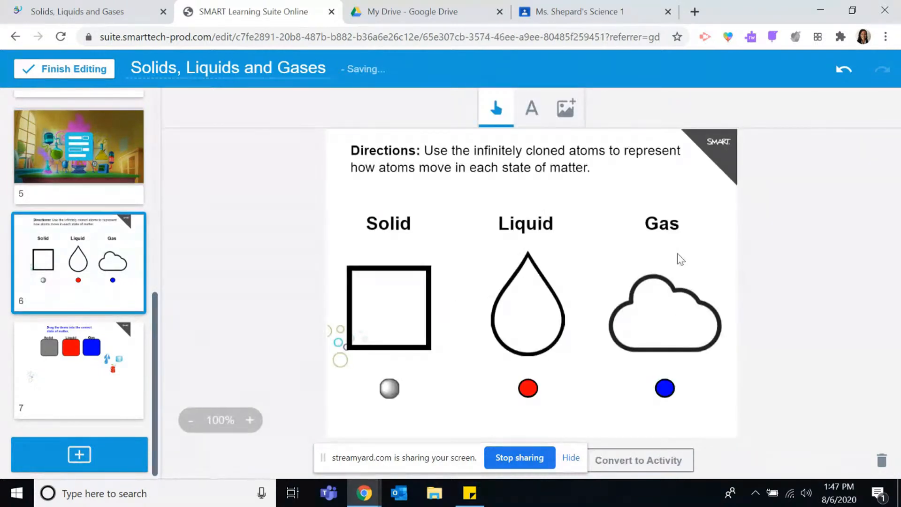
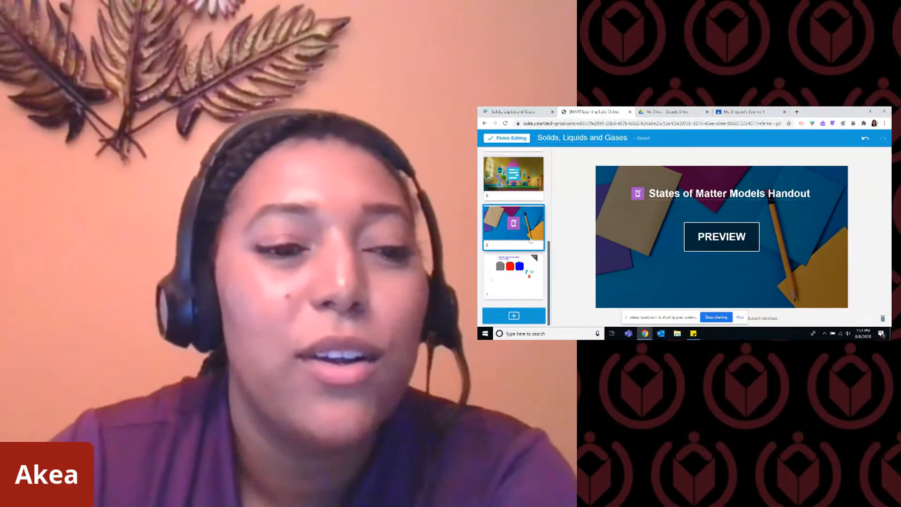
Look over the lesson's page order and add a new blank page after the States of Matter Models Handout.
scroll(522, 213, up, 3)
scroll(521, 212, down, 3)
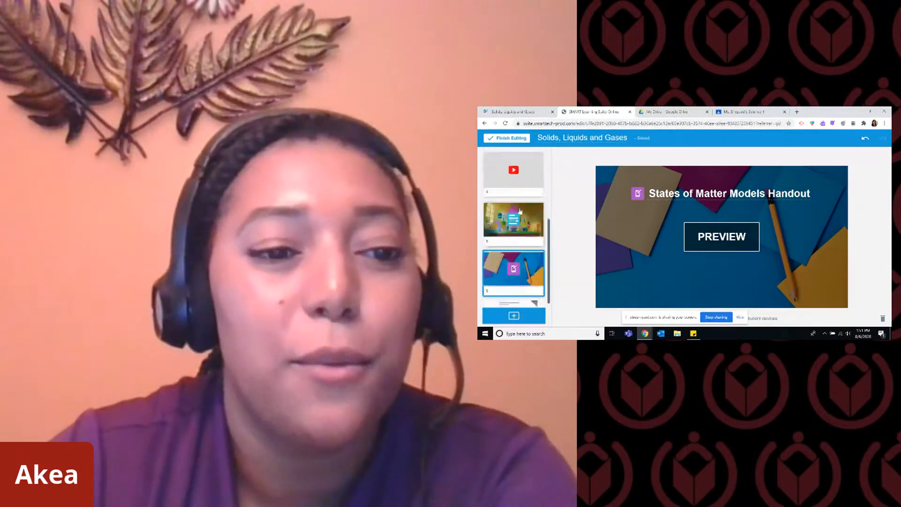
scroll(520, 212, up, 3)
scroll(520, 213, down, 3)
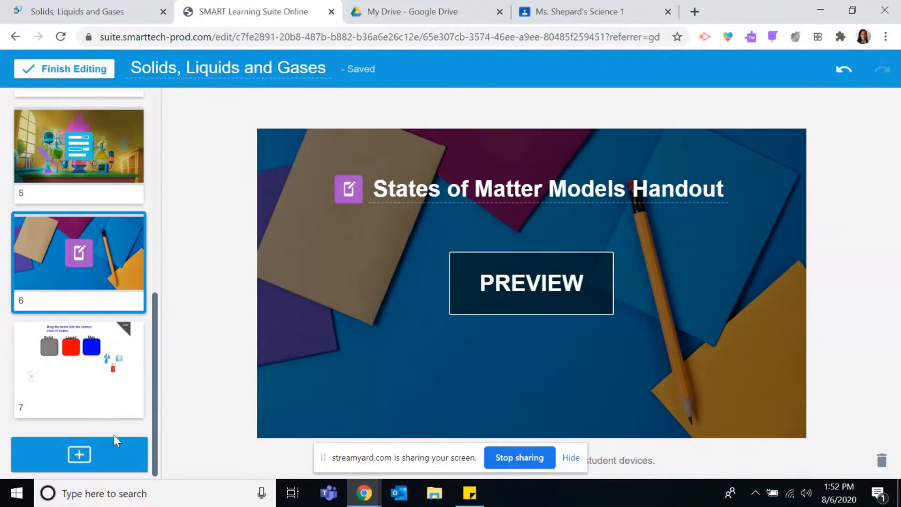
click(114, 460)
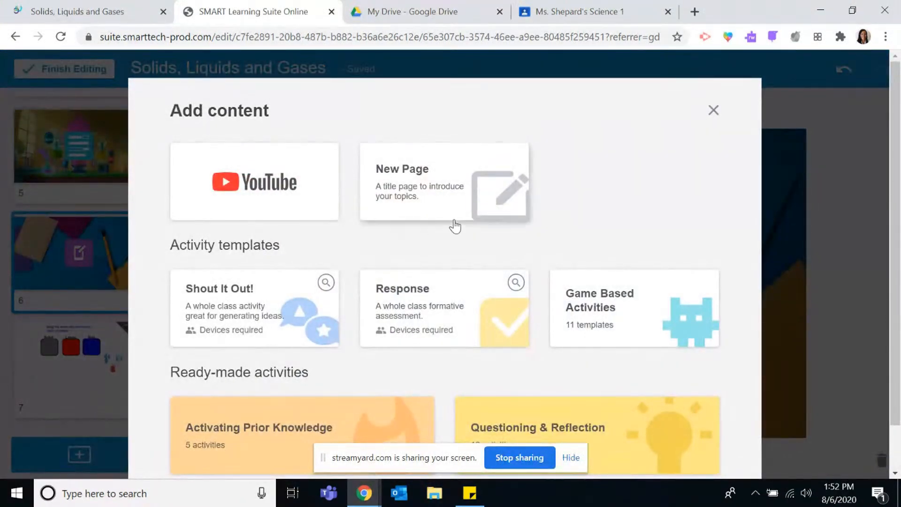
click(456, 201)
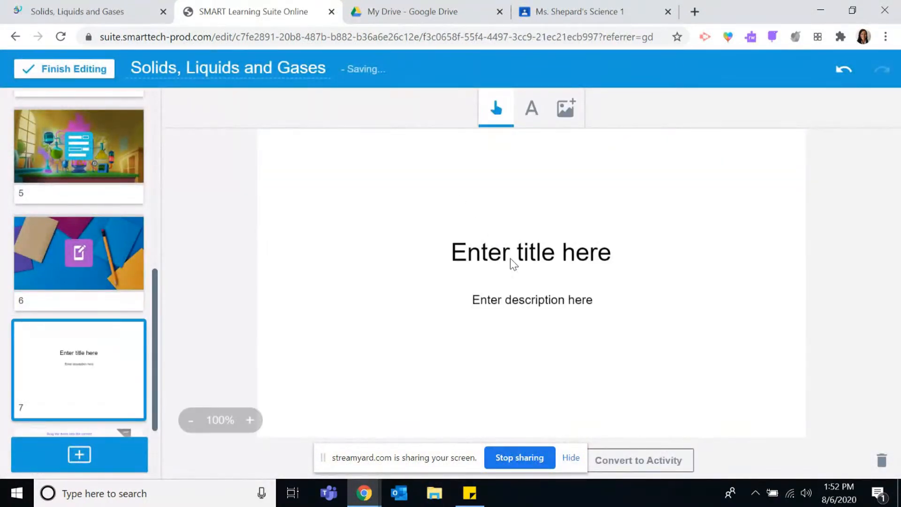
Replace the new page's title with "We will complete the rest of this lesson during our Google Meet" and move it up to the page's upper edge.
click(530, 258)
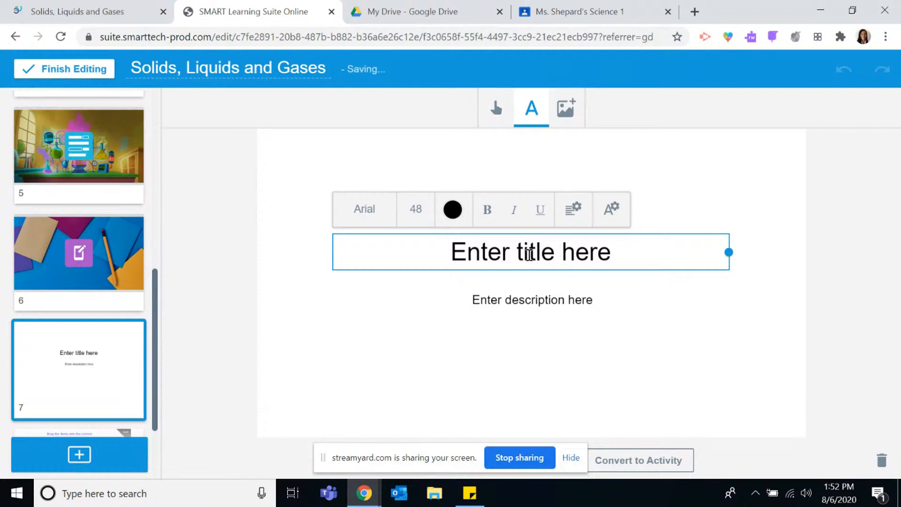
drag(602, 253, 451, 253)
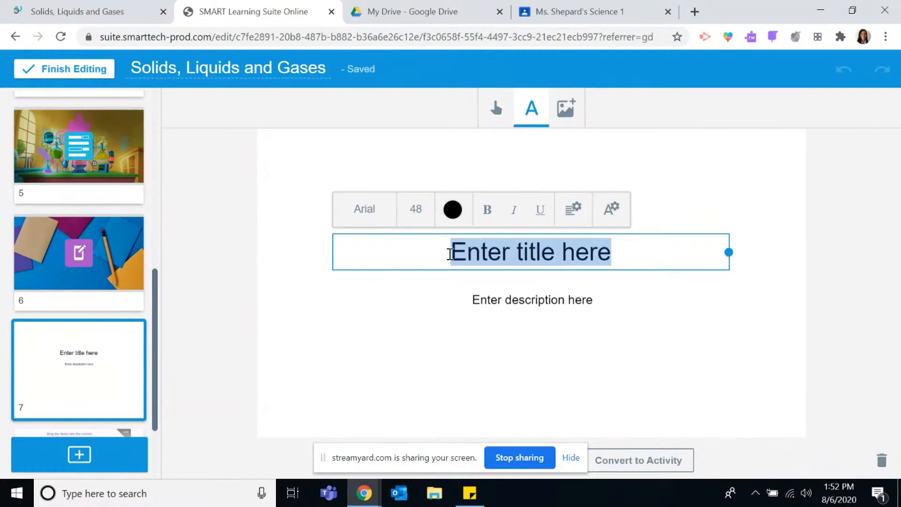
text(We)
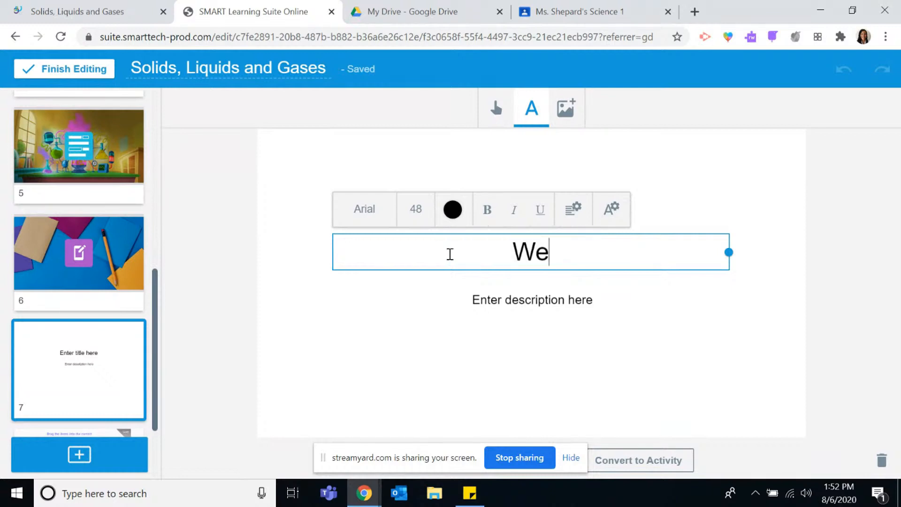
text( will complete )
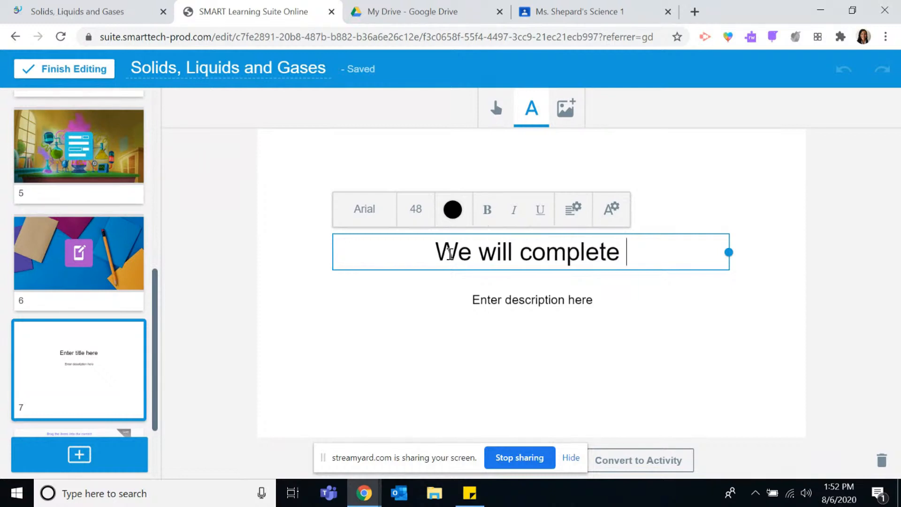
text(the rest of thi)
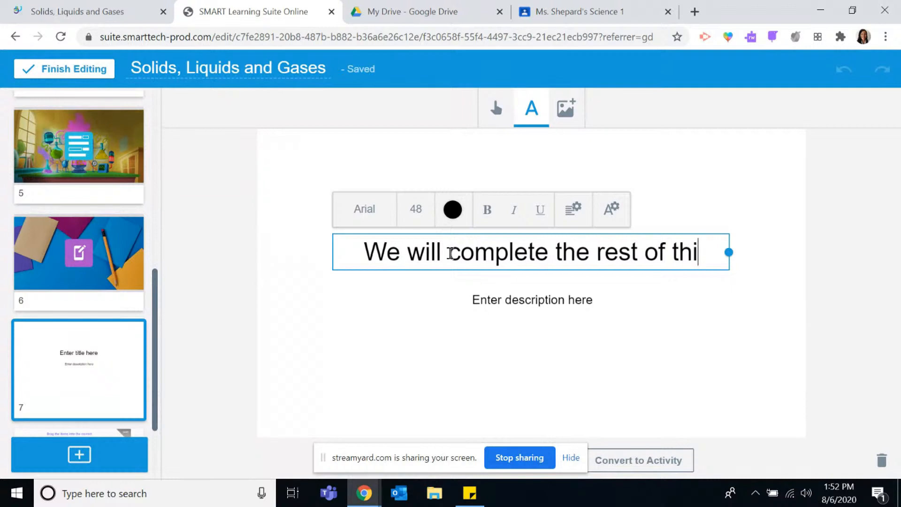
text(s lesson during )
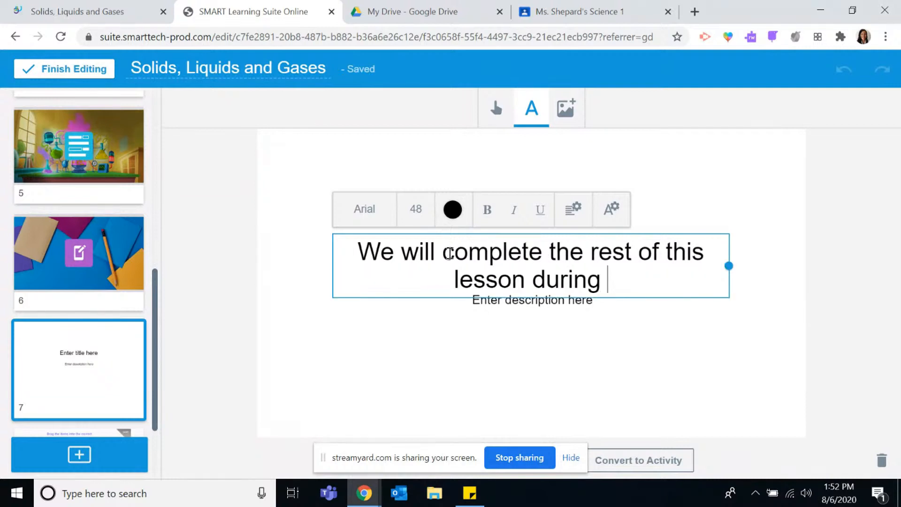
text(our Google Meet)
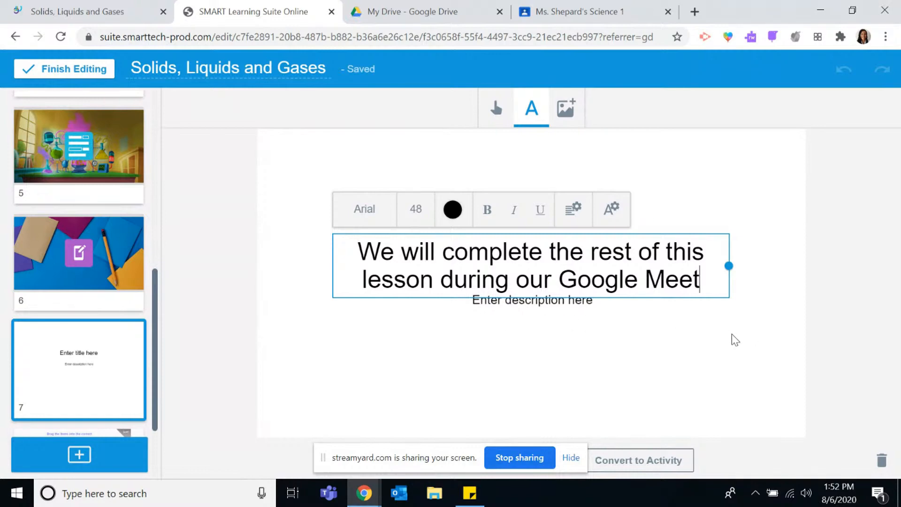
click(714, 338)
drag(643, 280, 650, 184)
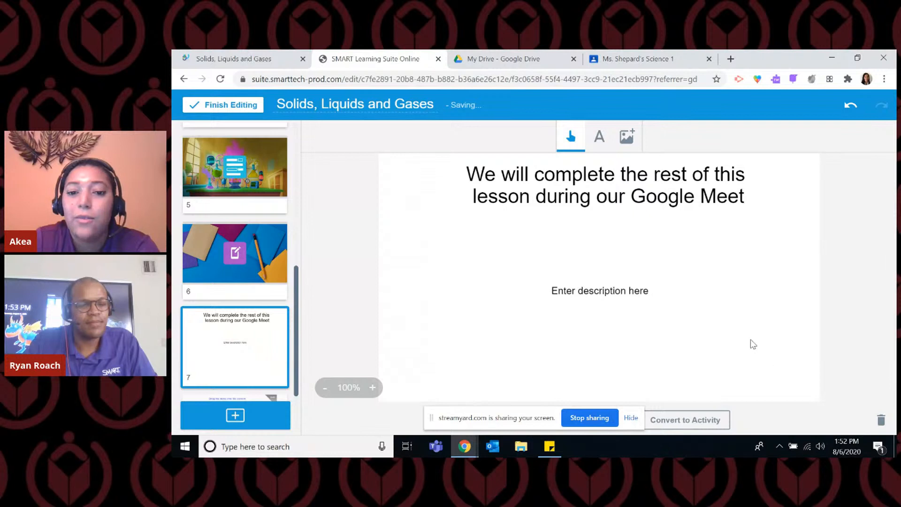
Delete the description placeholder from the new page and confirm the deletion.
click(627, 300)
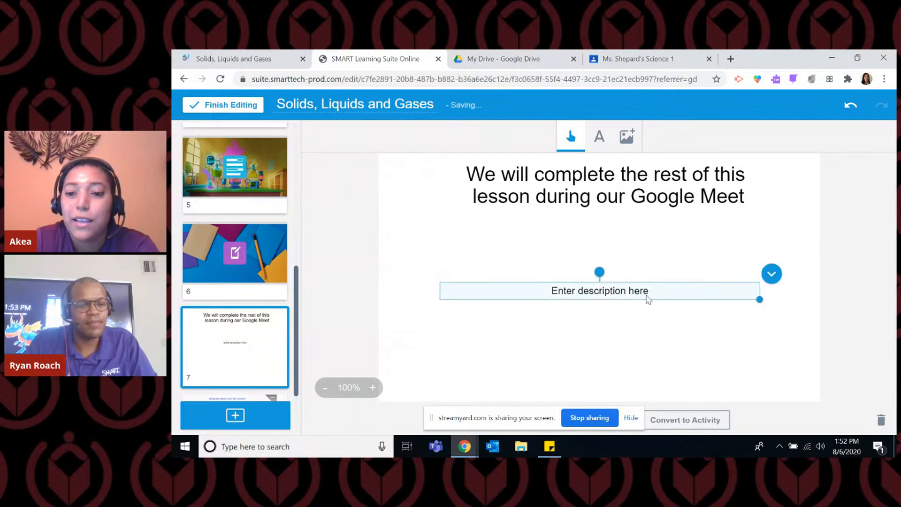
click(773, 276)
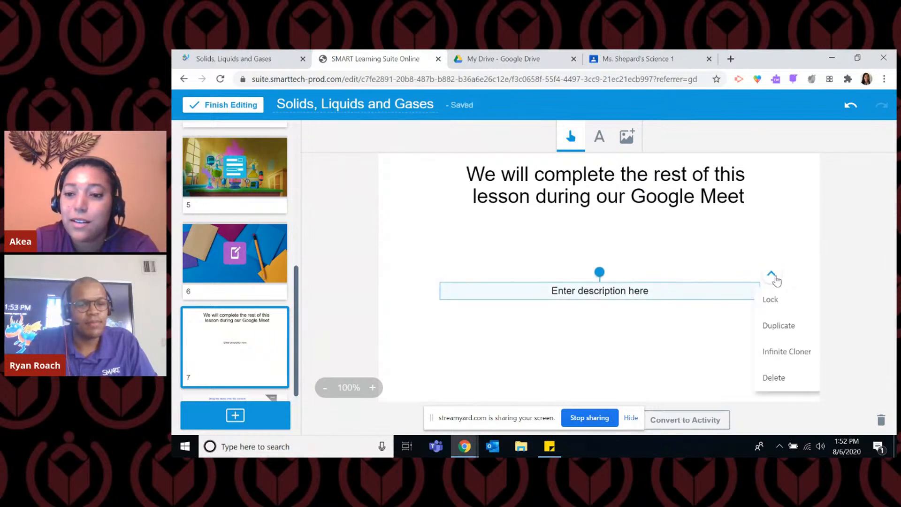
click(779, 380)
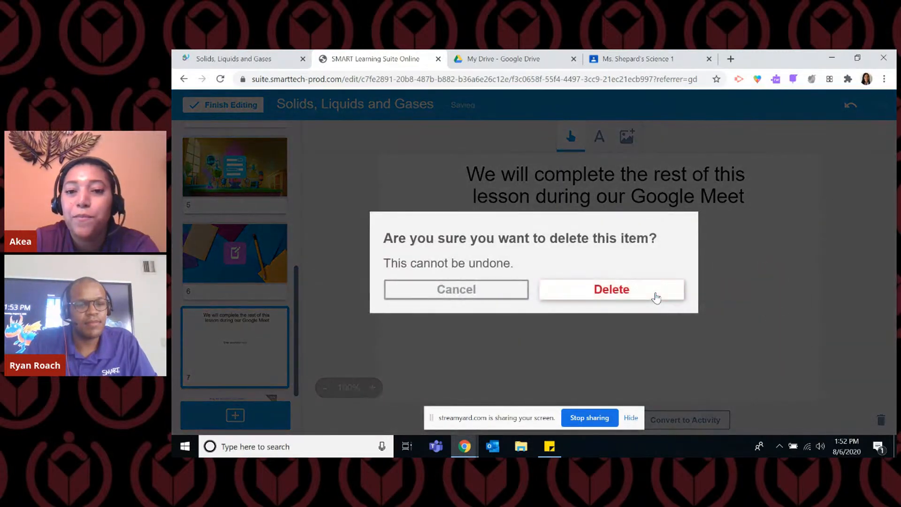
click(657, 292)
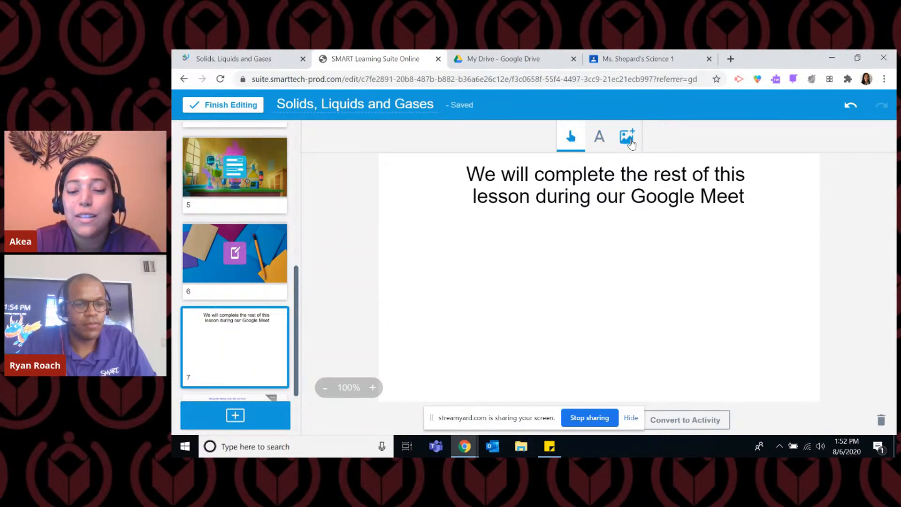
Search the online images for "stop sign" and place the glossy red stop sign centred below the title.
click(629, 141)
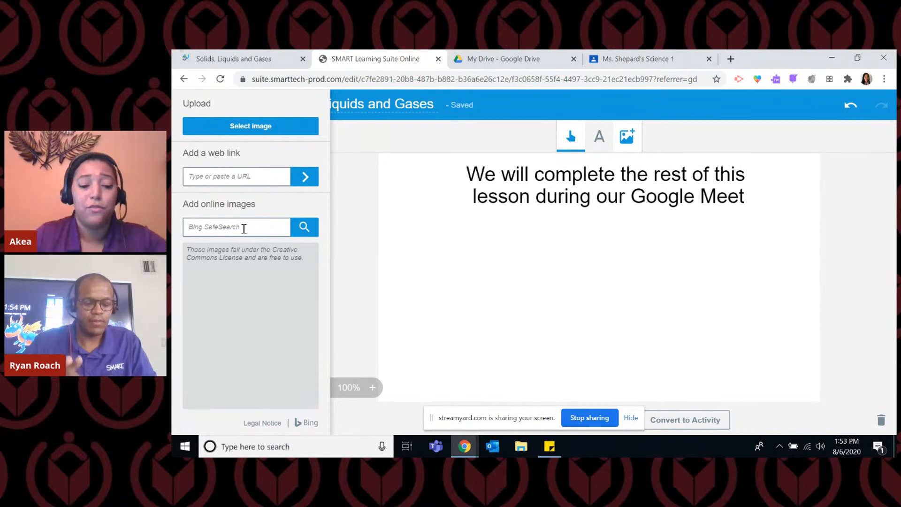
text(stop)
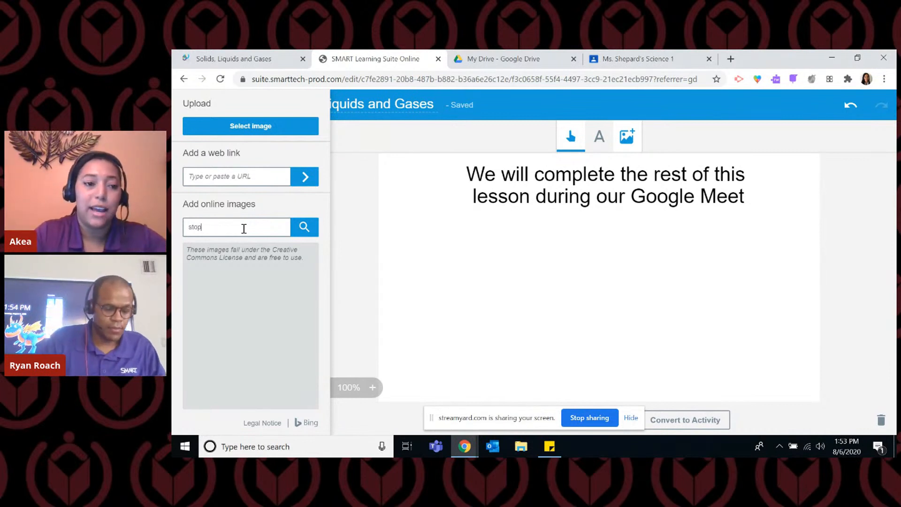
text( sign)
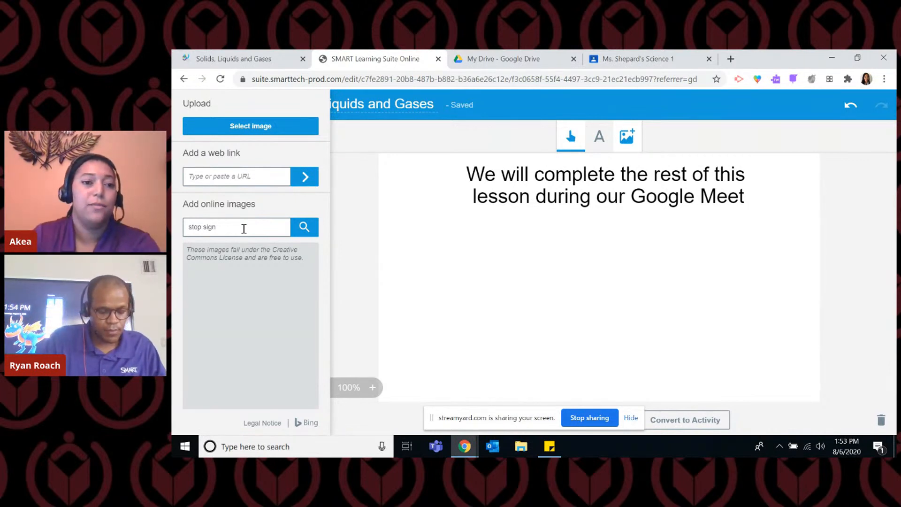
click(312, 222)
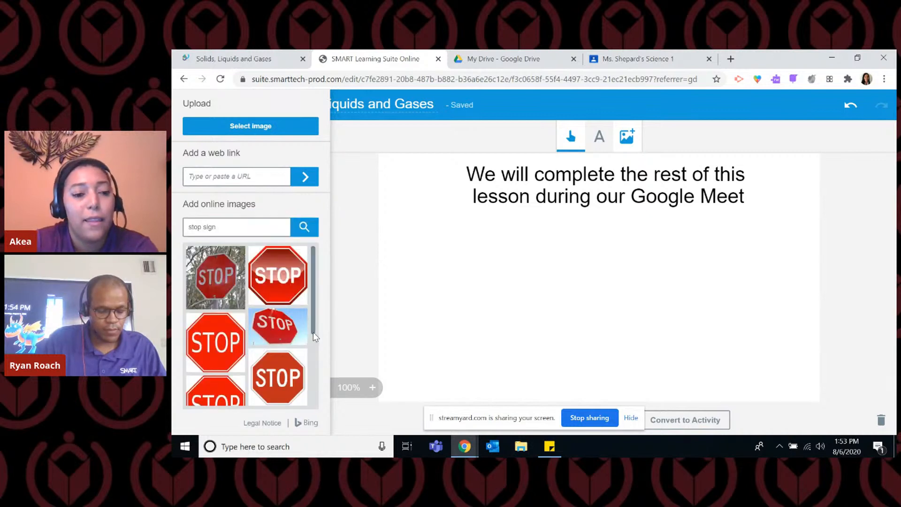
click(272, 277)
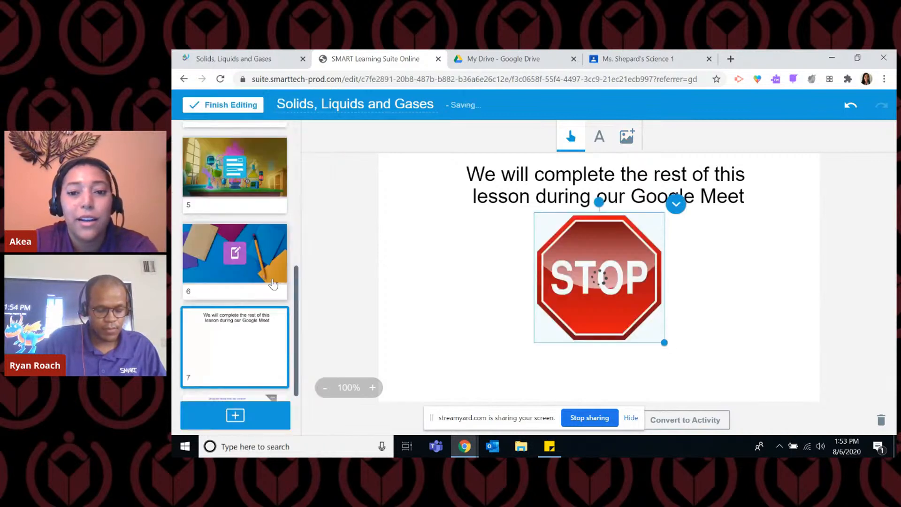
click(694, 303)
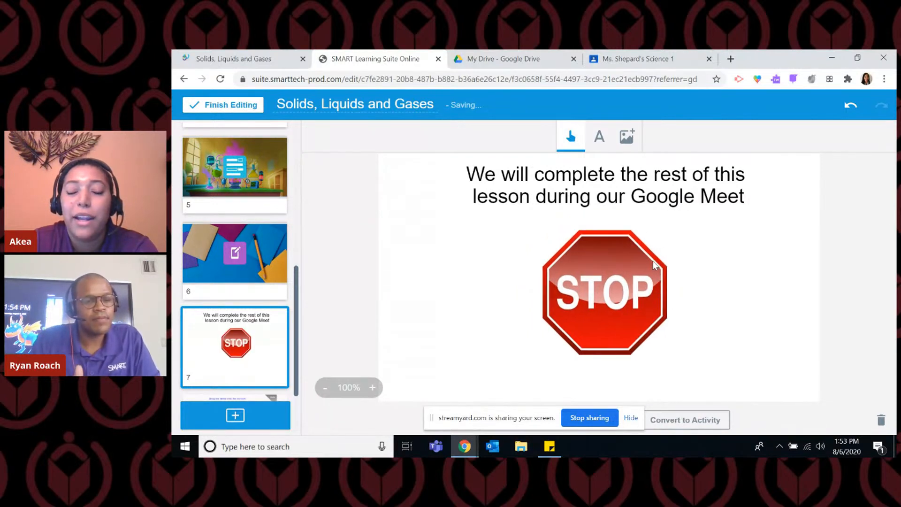
Lock both the Google Meet title and the stop sign image in place on page 7.
click(709, 188)
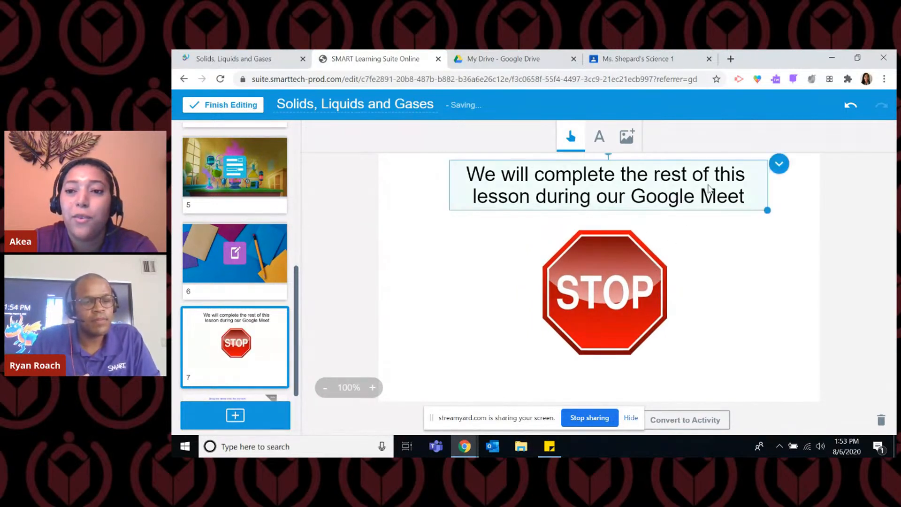
click(780, 167)
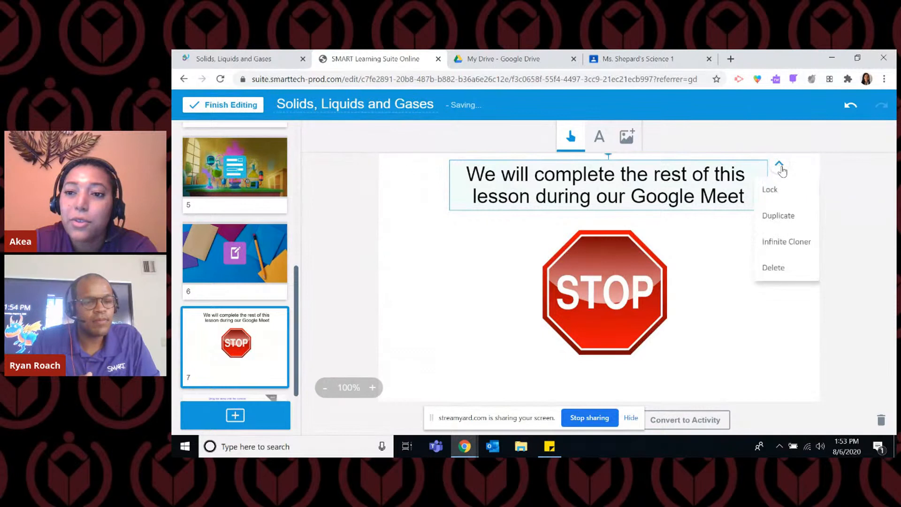
click(771, 190)
click(651, 262)
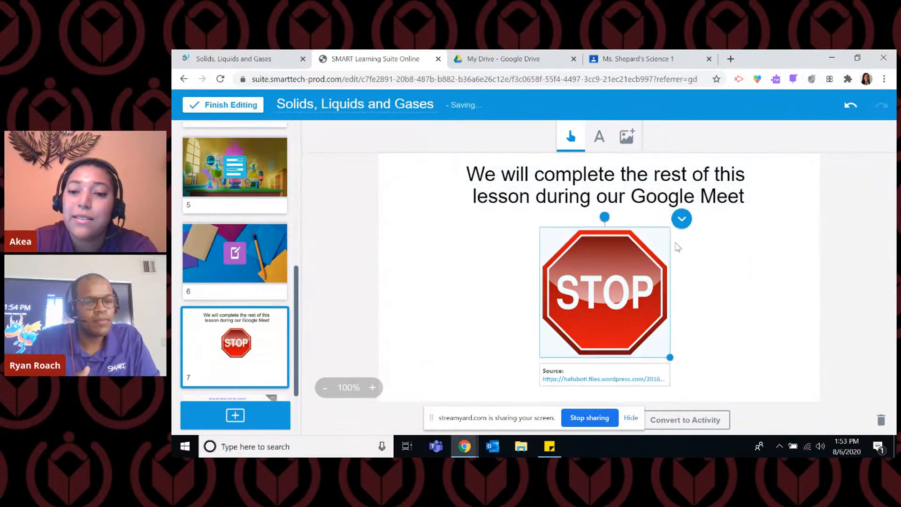
click(681, 219)
click(688, 245)
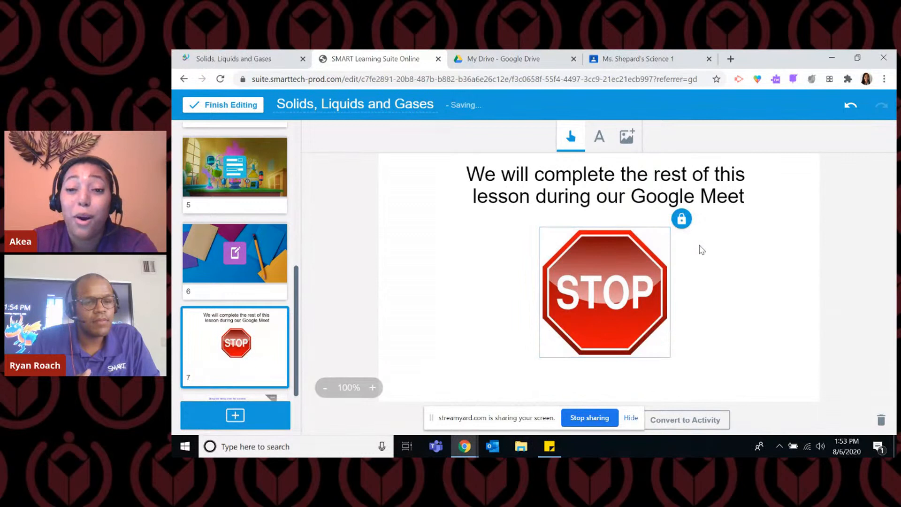
click(738, 278)
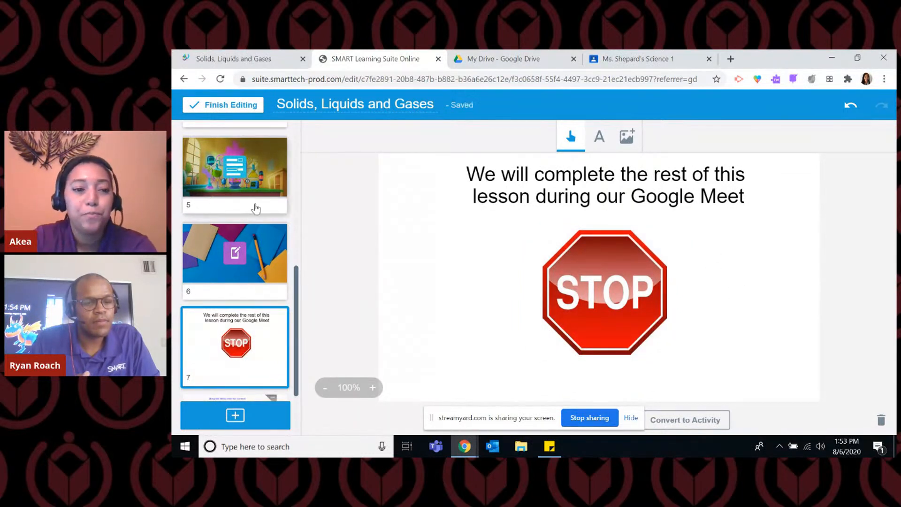
Open the state-of-matter sorting page 8 and shift the water drops, ice cube and kettle slightly upward beside the Gas box.
scroll(247, 351, down, 1)
scroll(247, 351, up, 2)
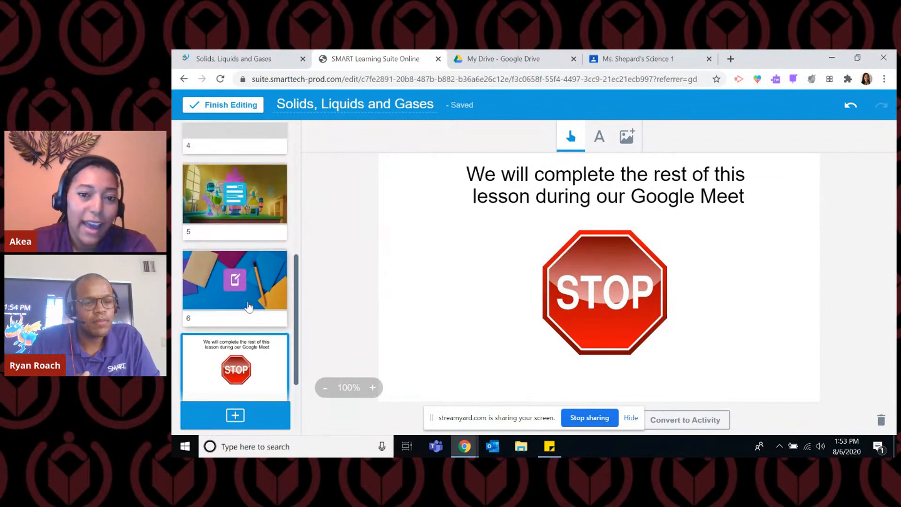
scroll(244, 319, down, 2)
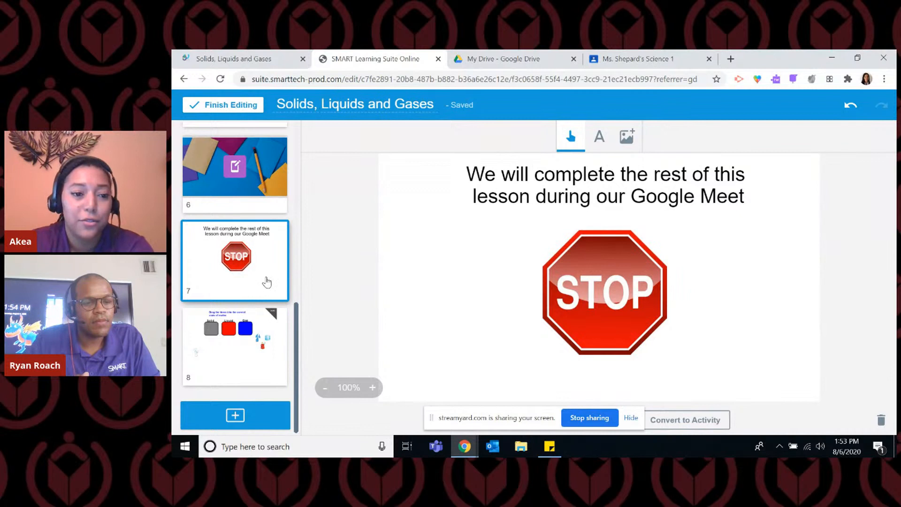
click(248, 355)
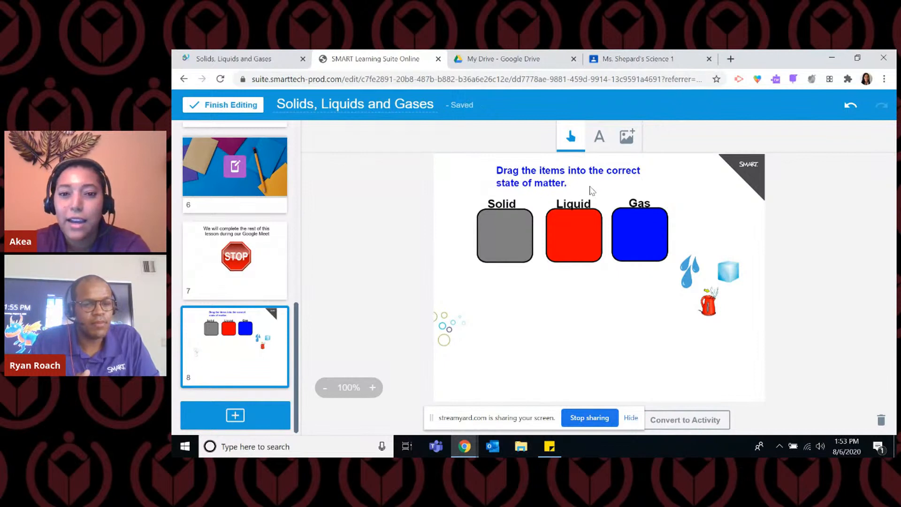
drag(688, 268, 737, 250)
drag(716, 306, 726, 285)
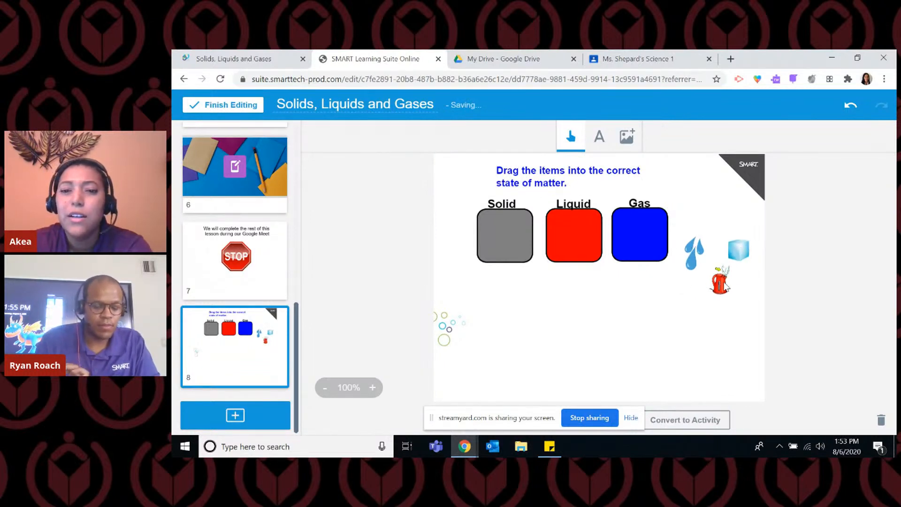
click(711, 326)
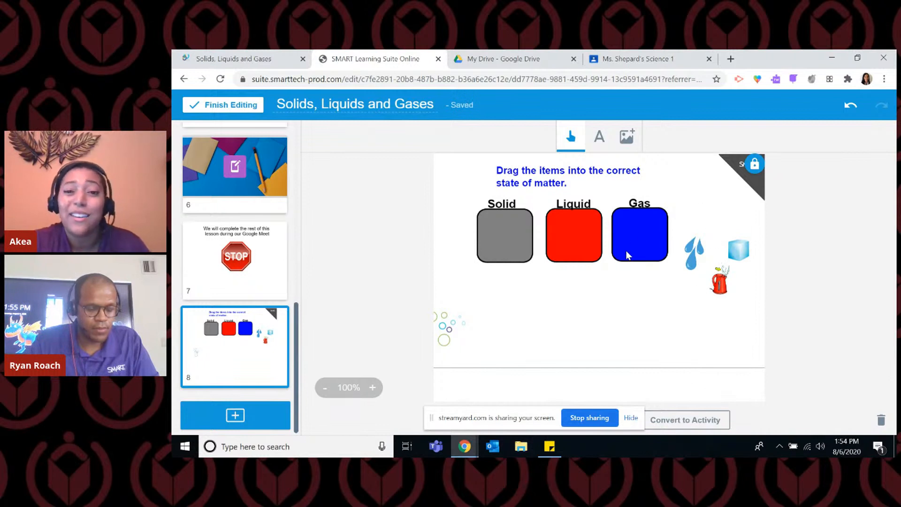
Unlock the "Drag the items into the correct state of matter." heading on page 8 and delete it, confirming the deletion.
click(598, 174)
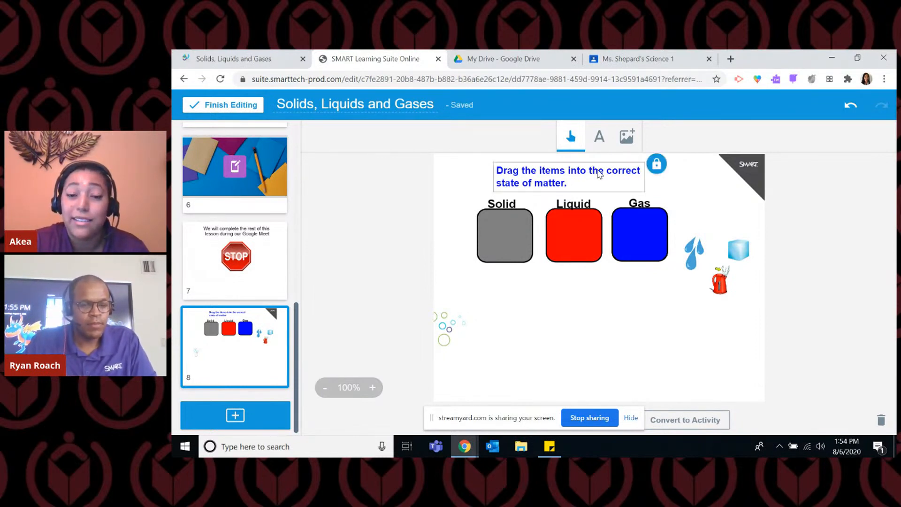
click(657, 168)
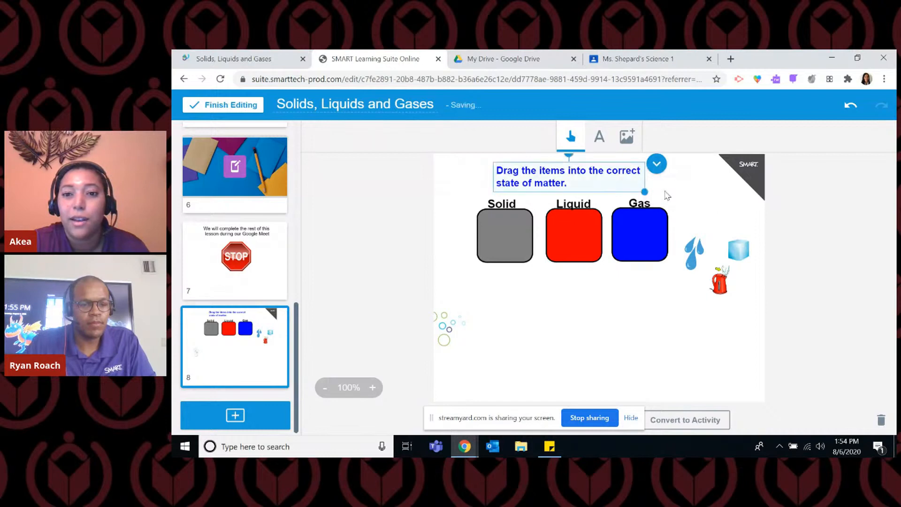
click(657, 167)
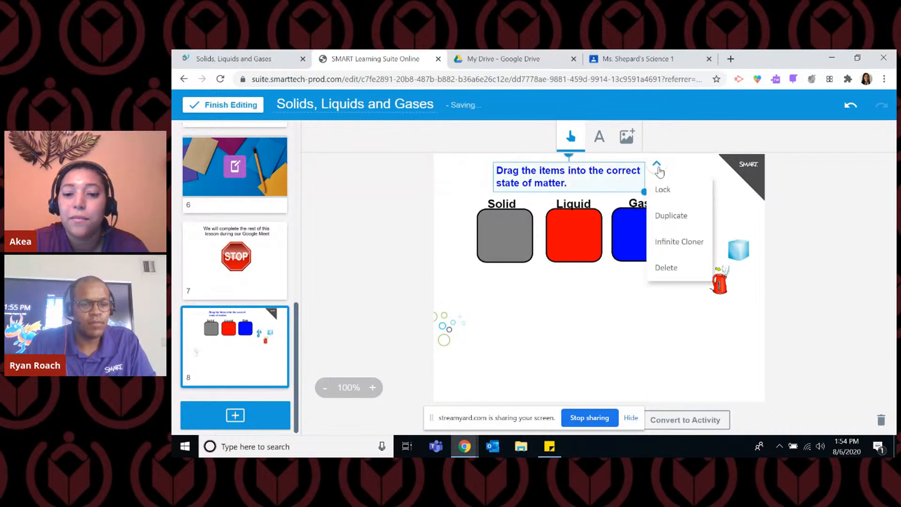
click(677, 269)
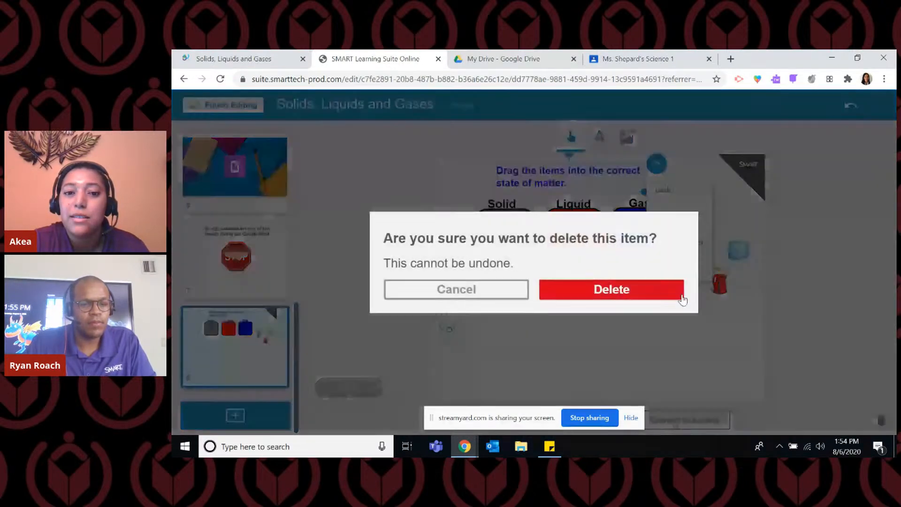
click(609, 299)
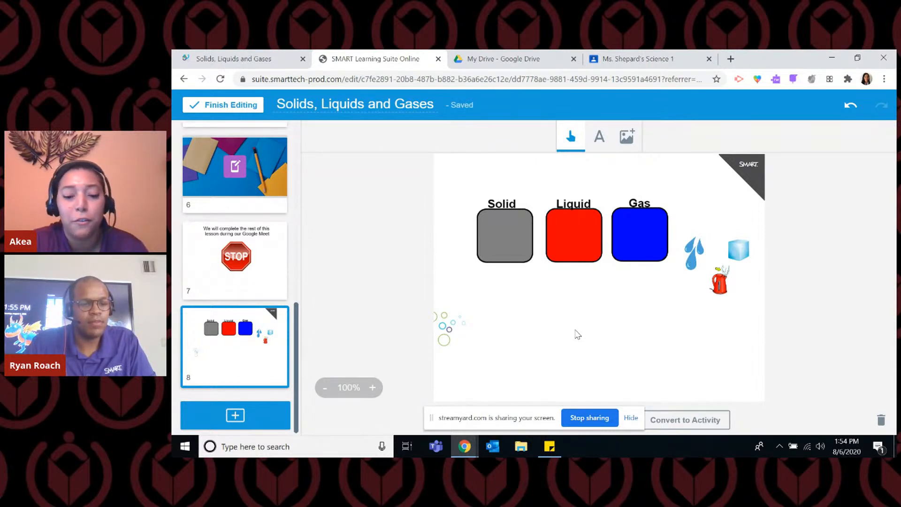
Copy the "Read and complete the task below" list from the sticky note into a new text box below the Solid, Liquid and Gas boxes.
click(551, 454)
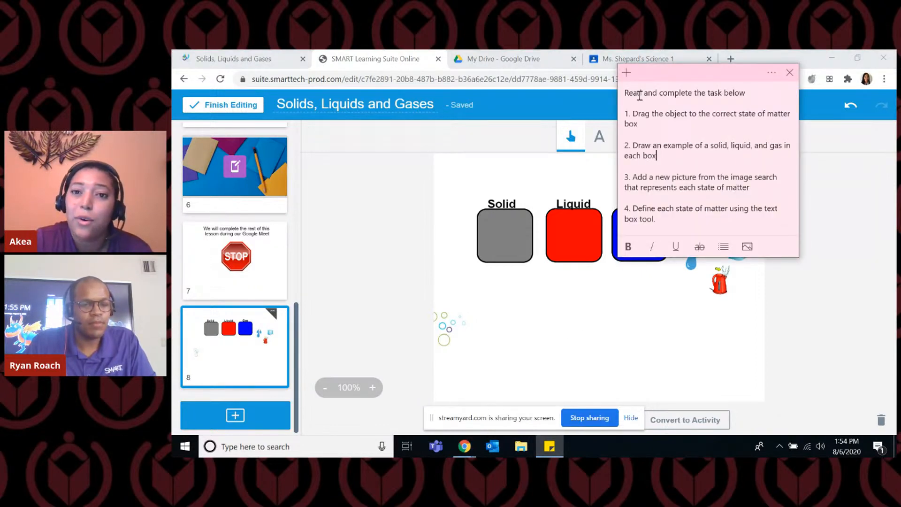
drag(623, 90, 699, 216)
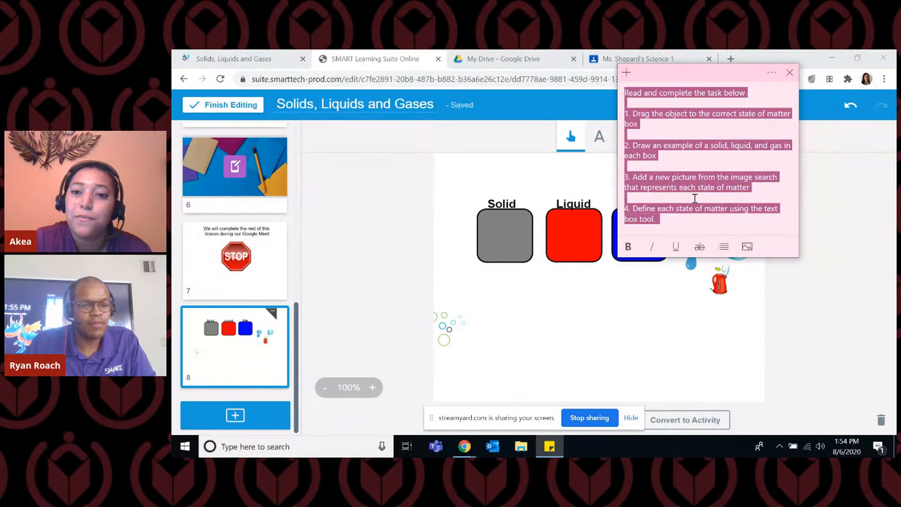
right_click(669, 112)
click(683, 121)
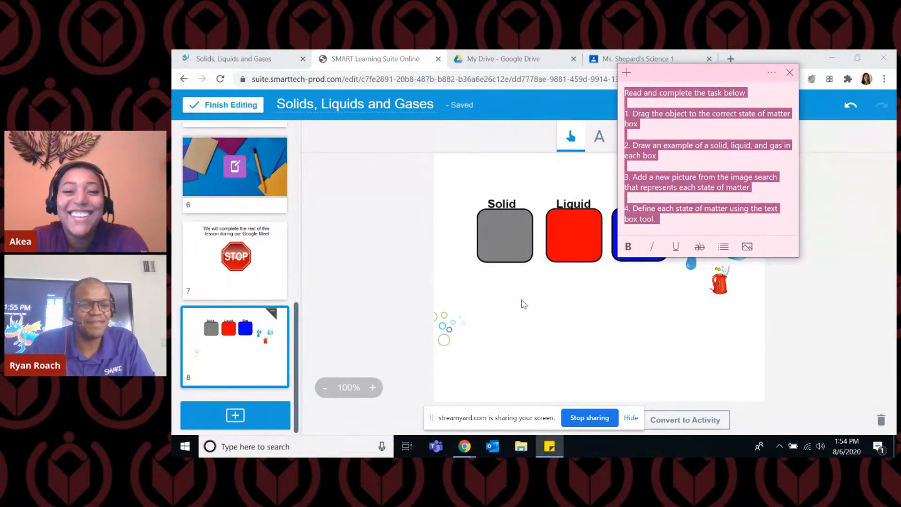
click(512, 310)
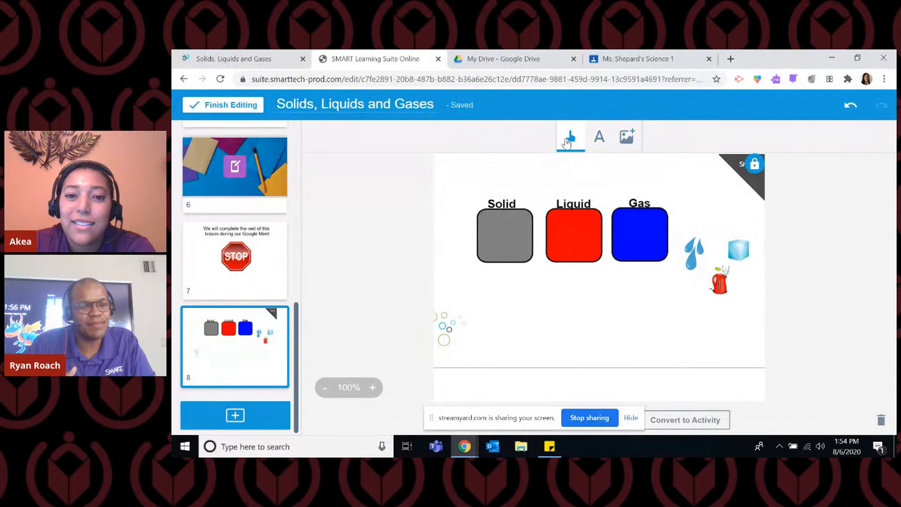
click(600, 138)
click(479, 288)
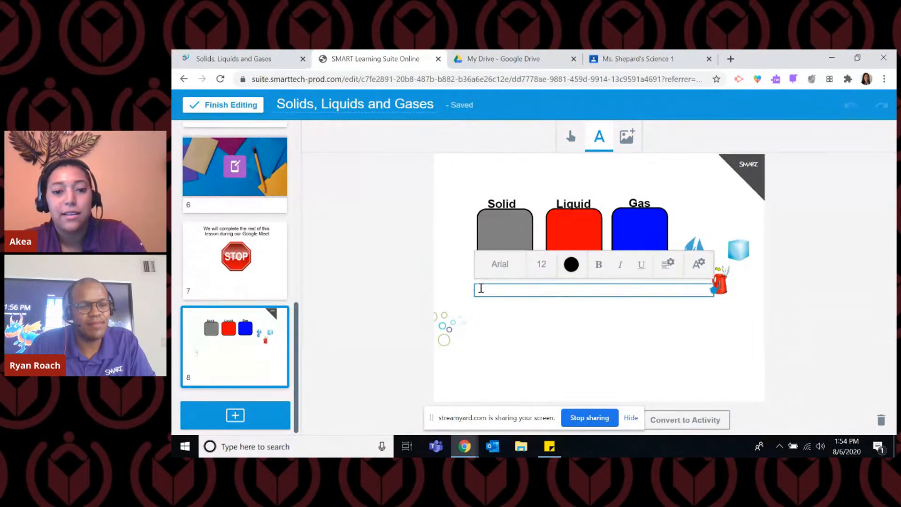
key(ctrl+v)
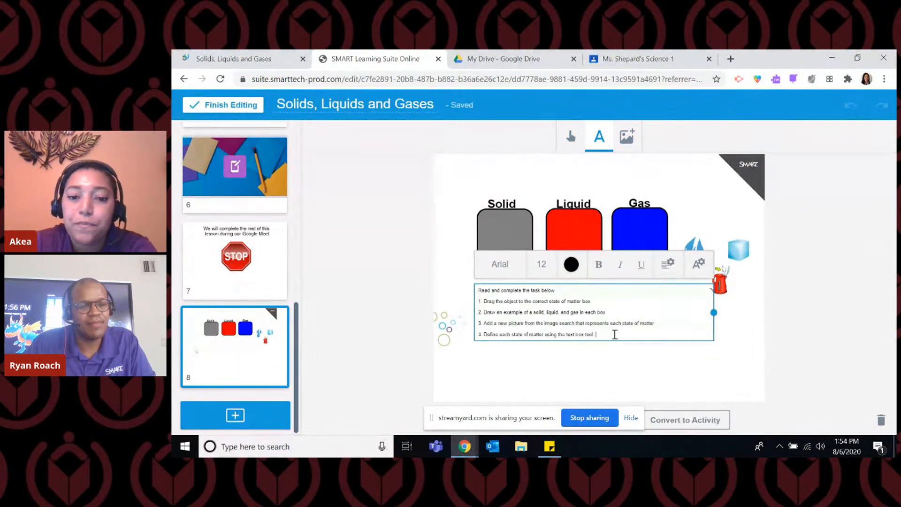
Set all of the pasted task instructions to font size 18 and lock the text box in place.
drag(605, 334, 483, 292)
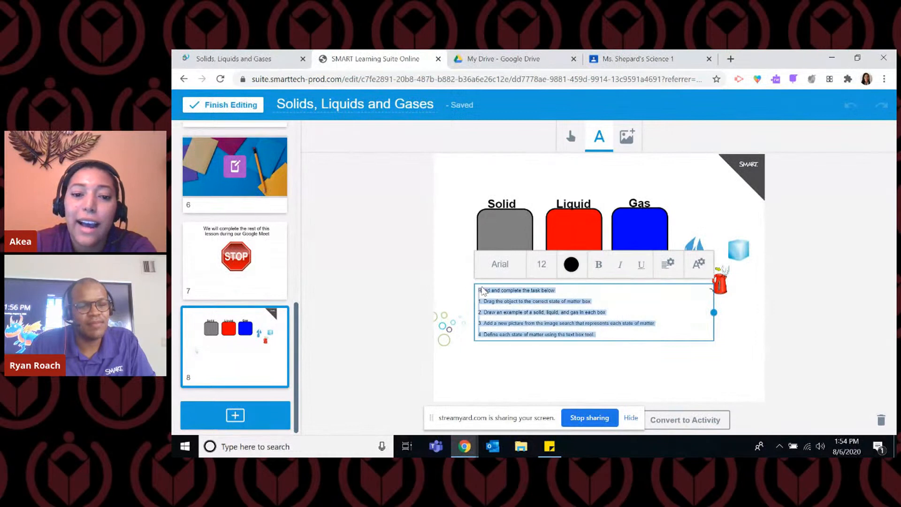
click(549, 271)
click(538, 362)
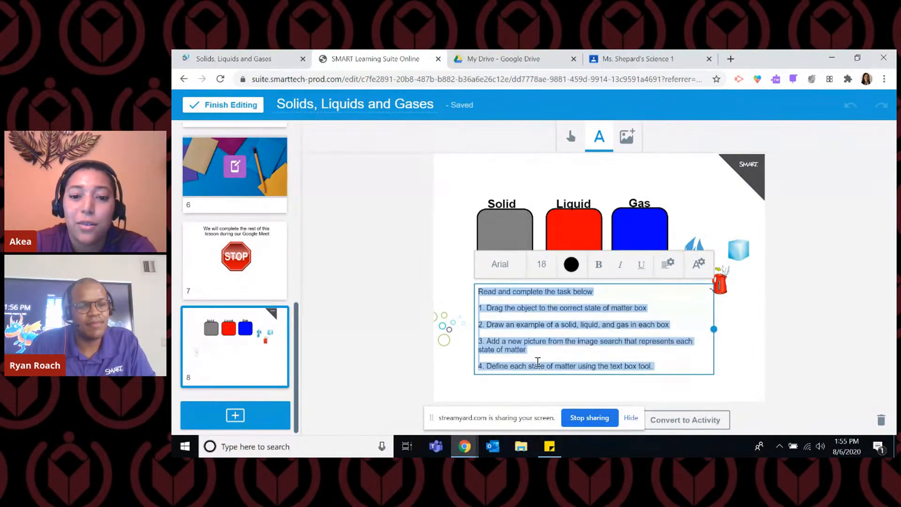
click(741, 375)
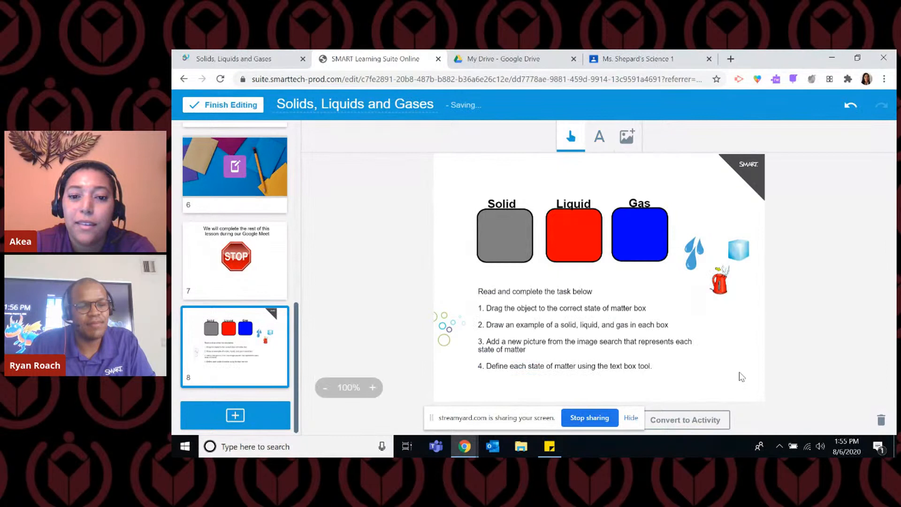
click(543, 299)
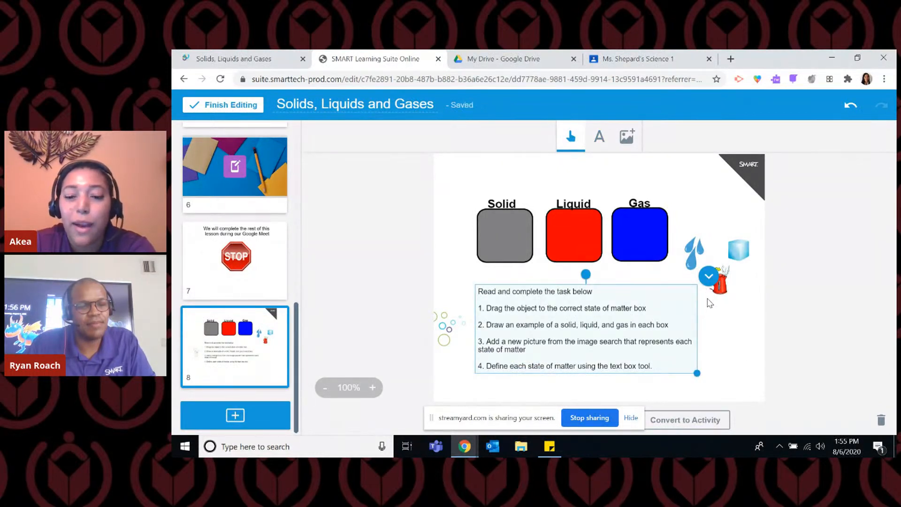
click(709, 276)
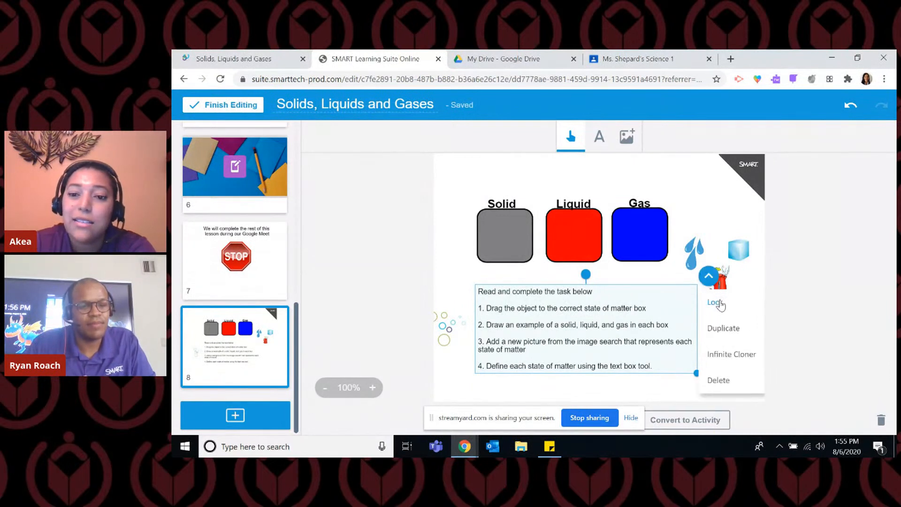
click(718, 302)
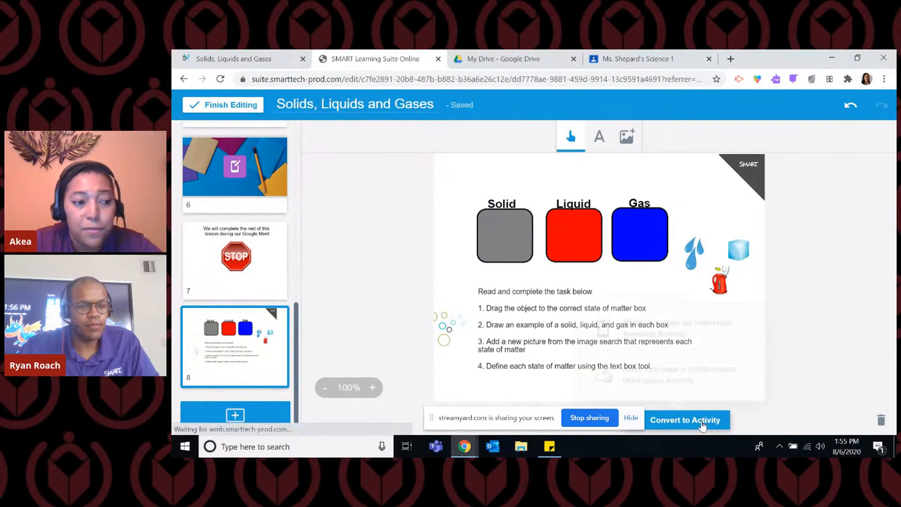
Convert page 8 into a collaborative Workspace activity and rename it "States of Matter Examples Workspace".
click(702, 425)
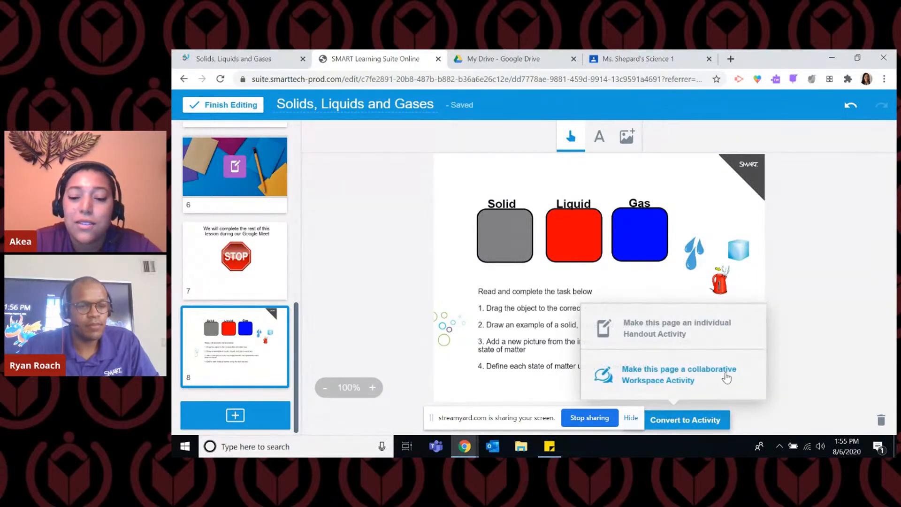
click(681, 383)
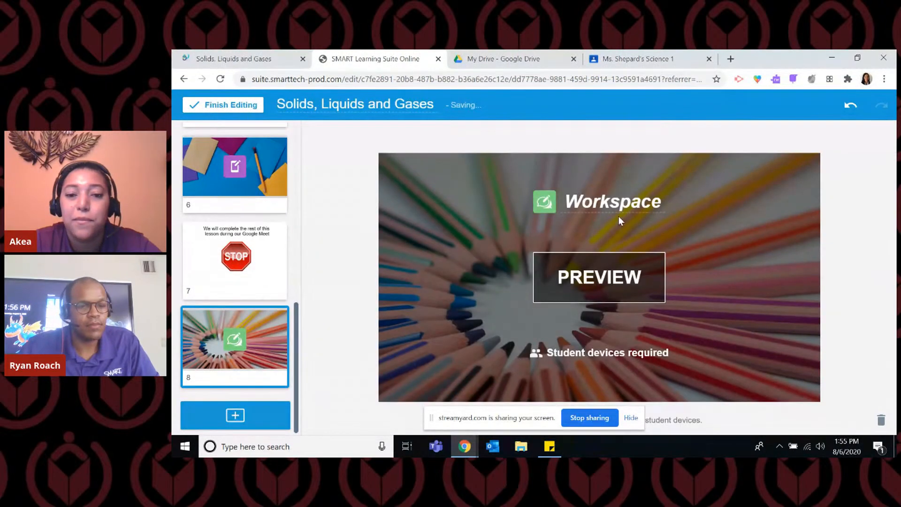
click(568, 198)
click(571, 192)
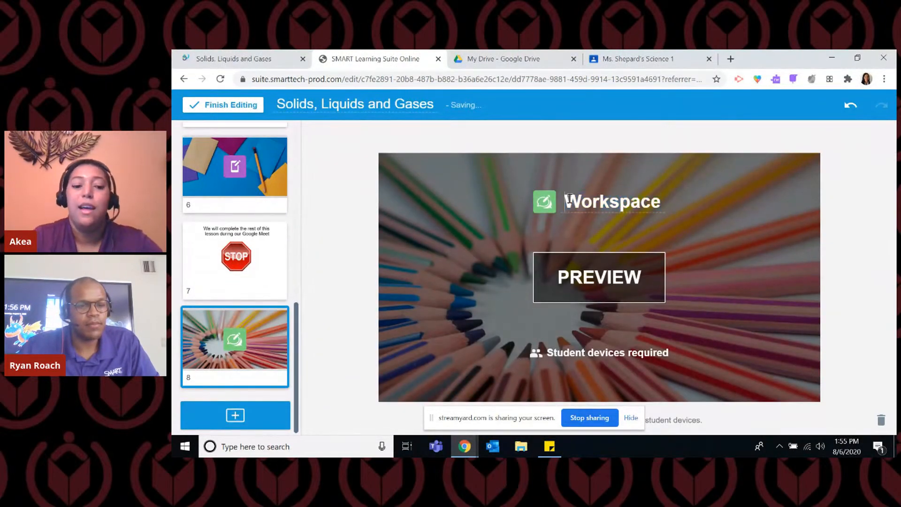
text(States of Ma)
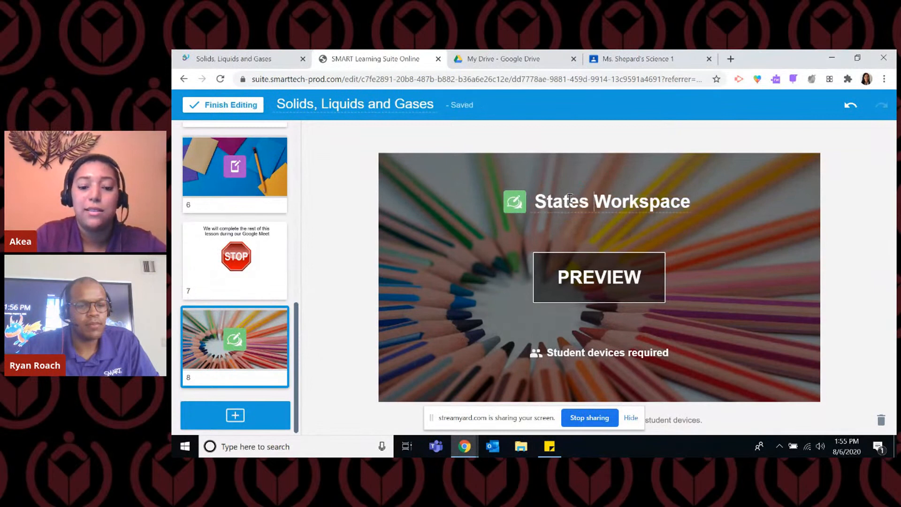
text(tter Ex)
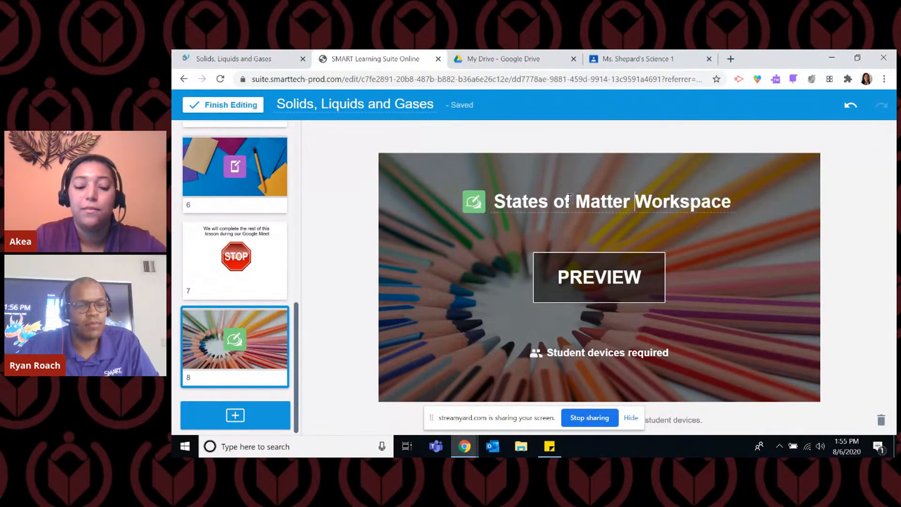
text(amples)
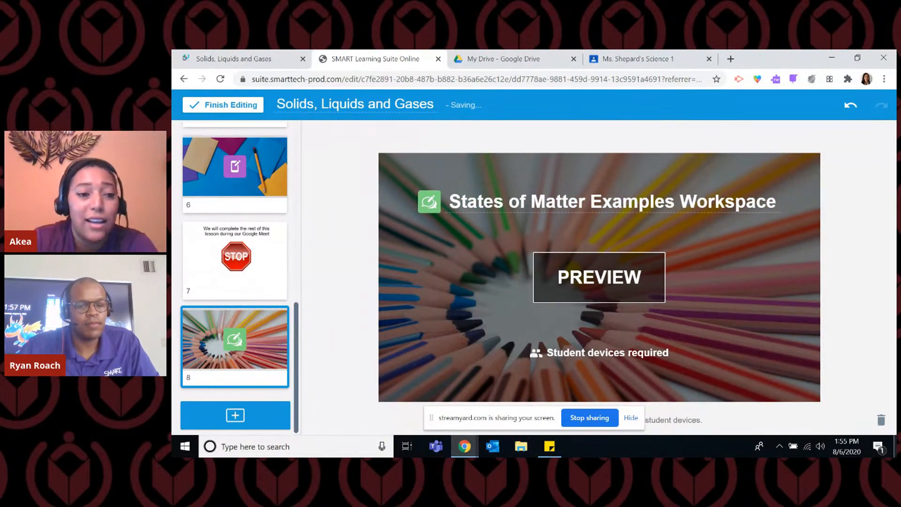
Look over the lesson's page thumbnails, finish editing the lesson and close its browser tab.
scroll(252, 231, up, 10)
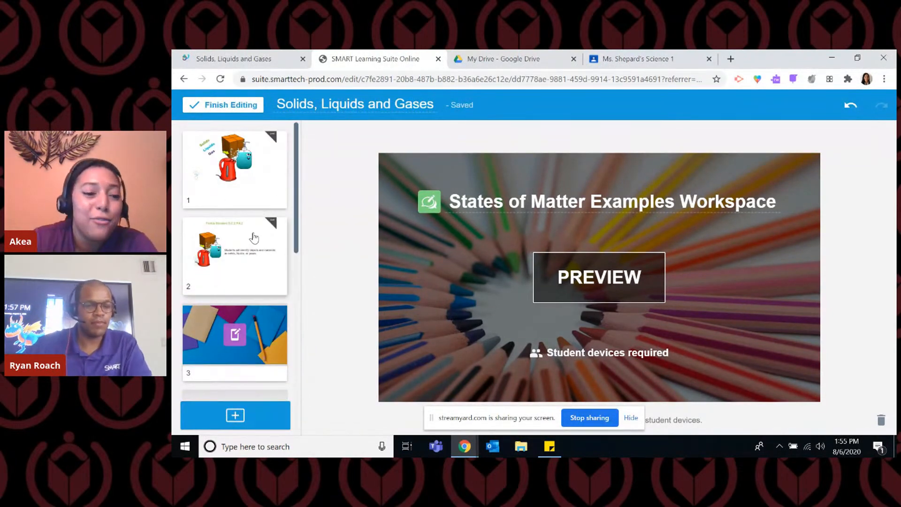
scroll(253, 234, down, 5)
scroll(252, 230, down, 3)
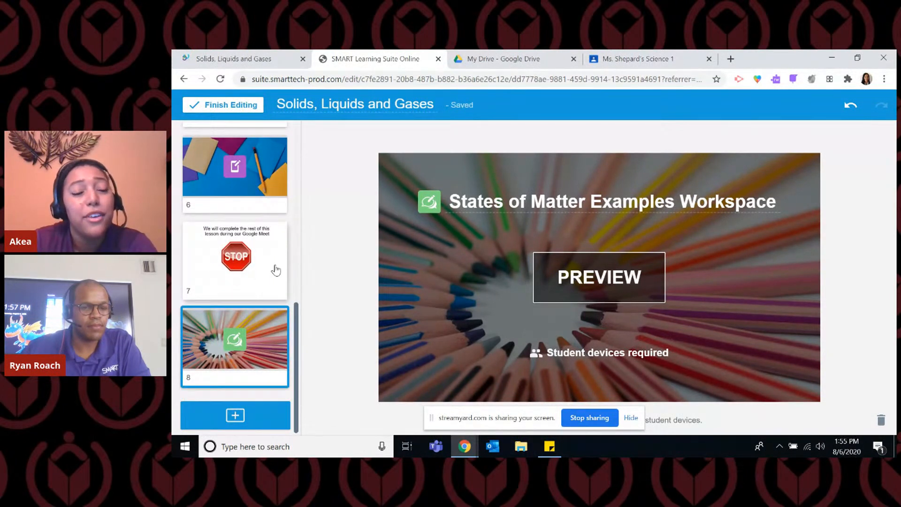
scroll(276, 268, up, 2)
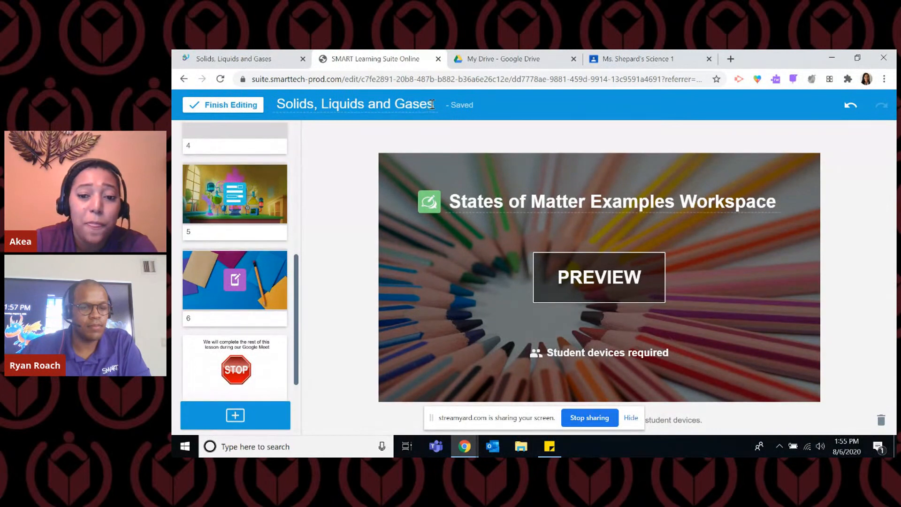
click(226, 105)
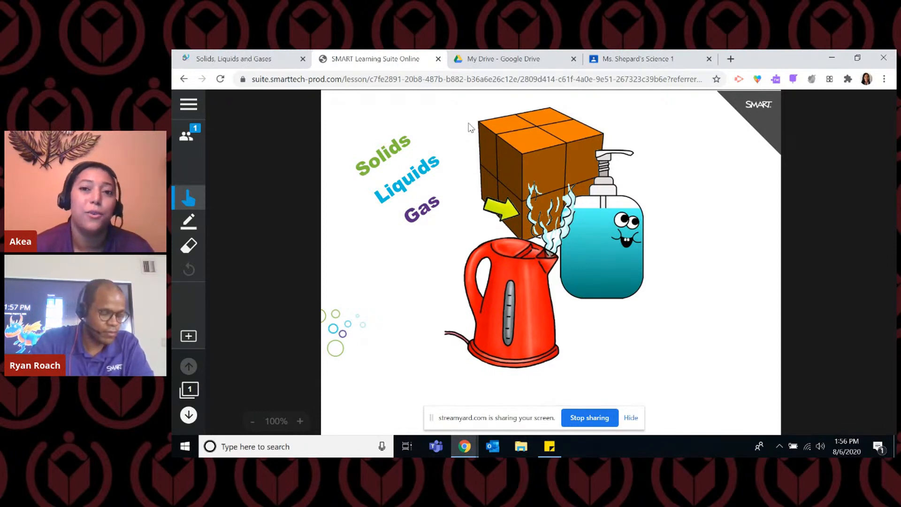
click(439, 58)
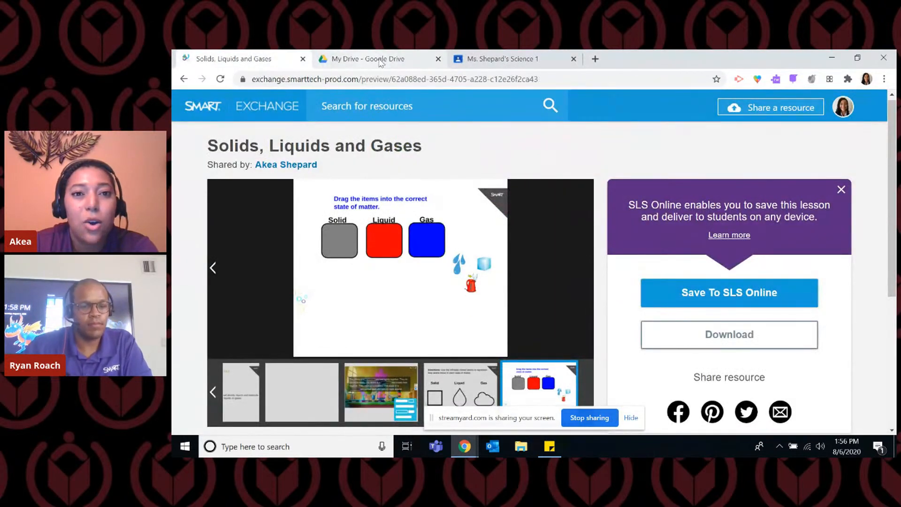
Switch to the science class in Google Classroom and create a classwork assignment titled "States of Matter Lesson".
click(493, 61)
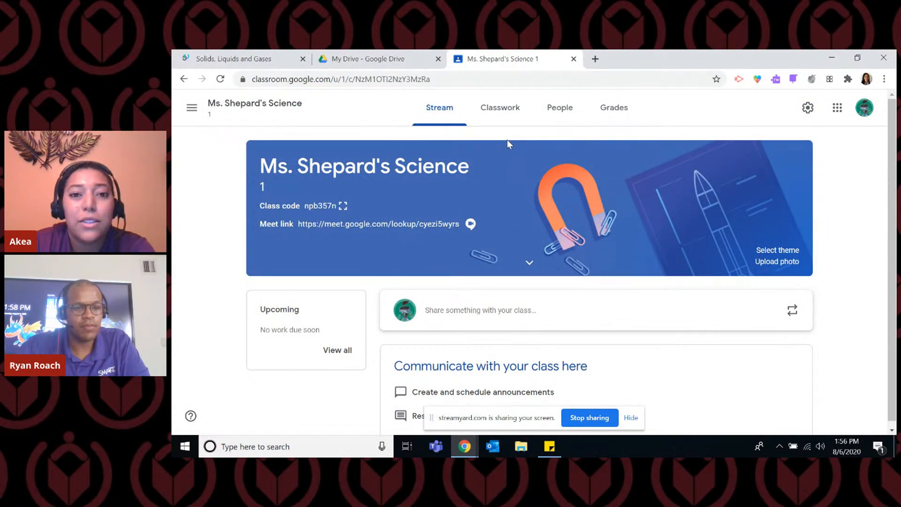
click(507, 119)
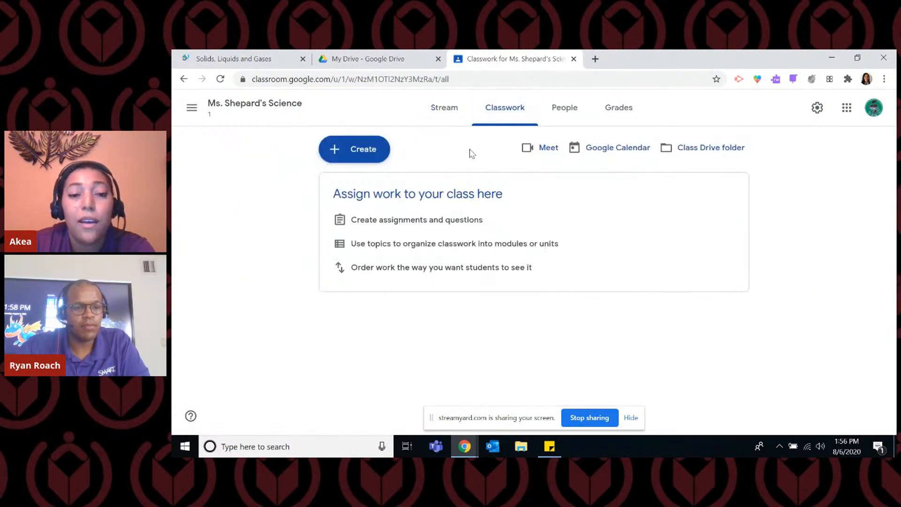
click(367, 156)
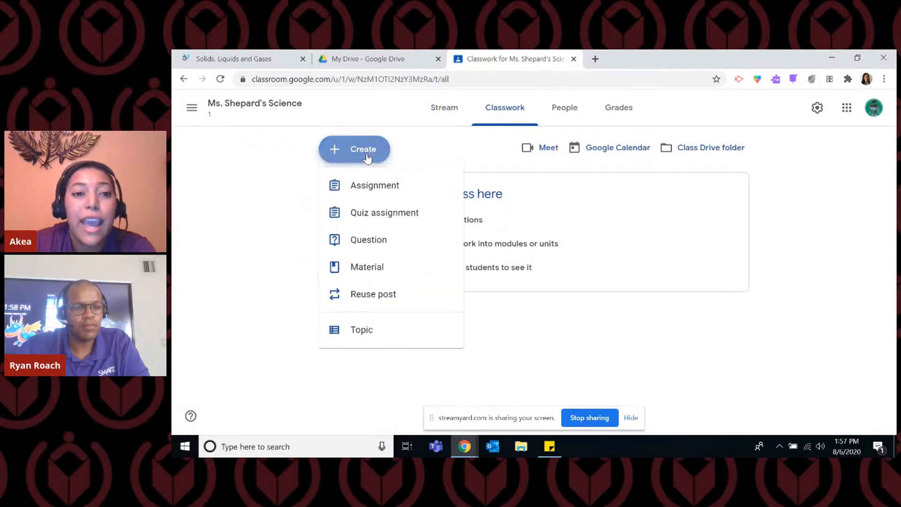
click(385, 186)
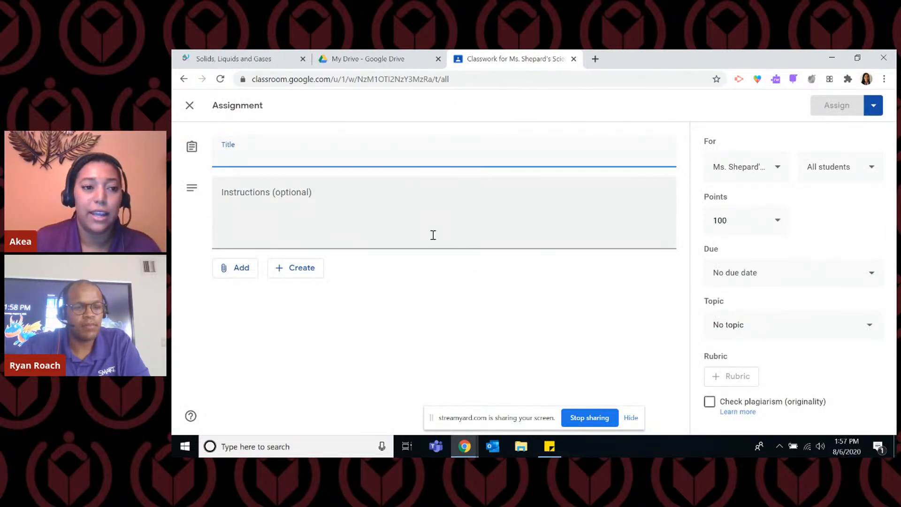
text(St)
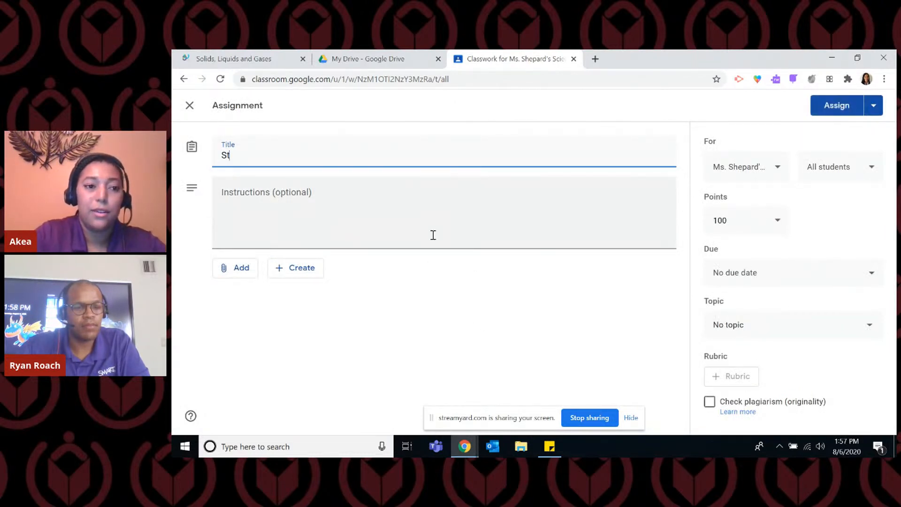
text(ates of Matter Lesson)
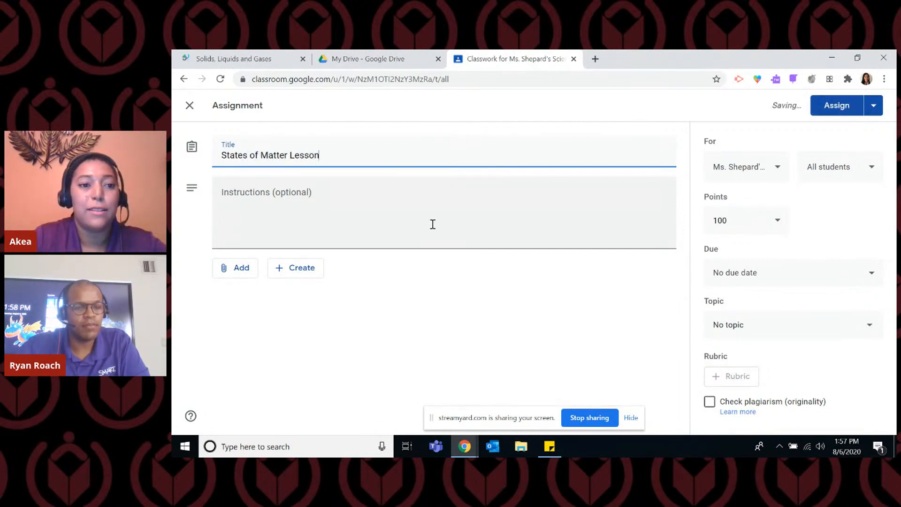
Enter the assignment instructions "Complete the SLSO lesson to get ready for our time together".
click(432, 224)
text(Complete the SLSO less)
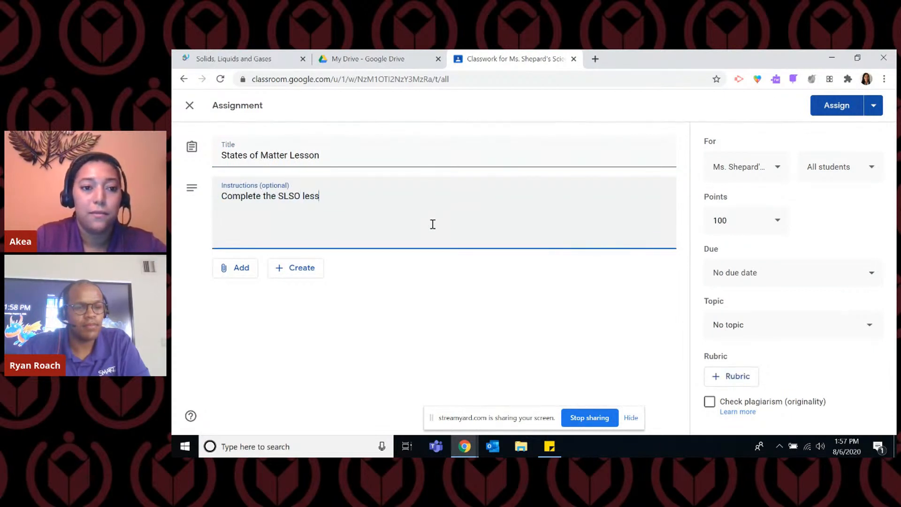
text(y for our time together)
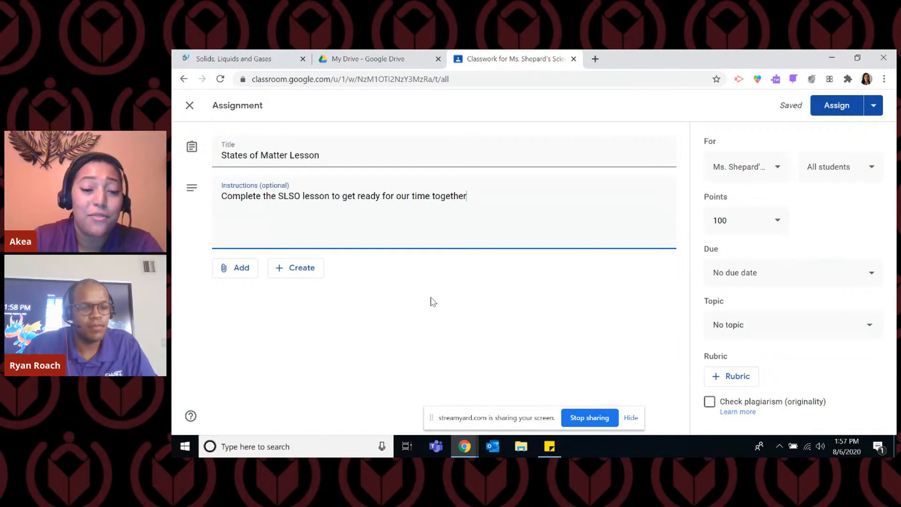
Attach "Solids, Liquids and Gases.sls" from Google Drive, assign the work to all students and expand the posted assignment.
click(238, 273)
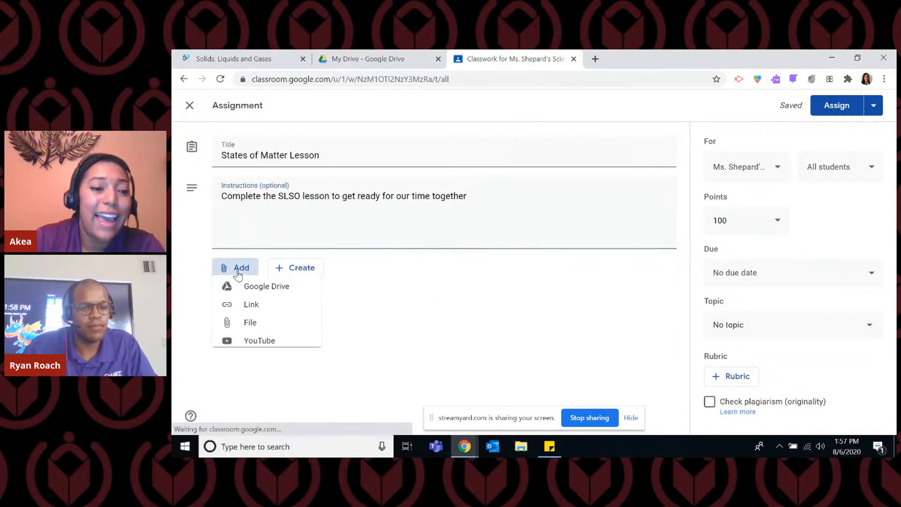
click(262, 295)
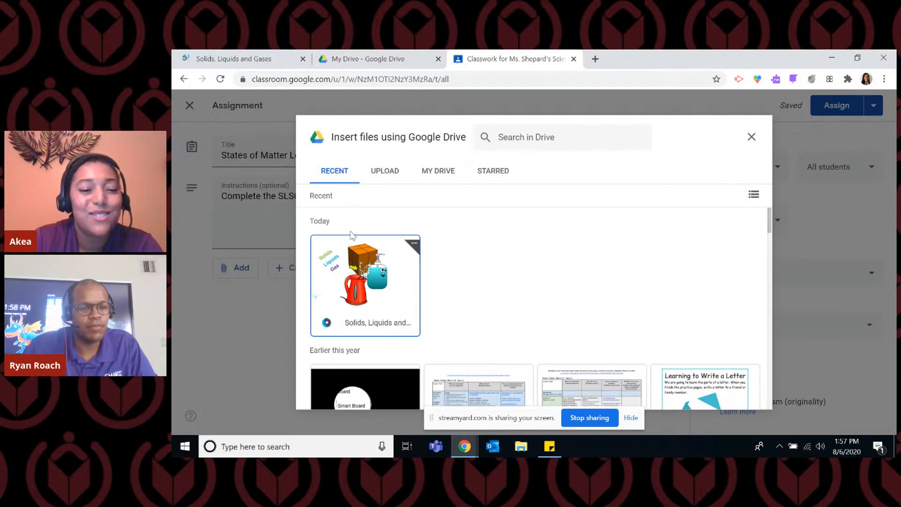
click(335, 285)
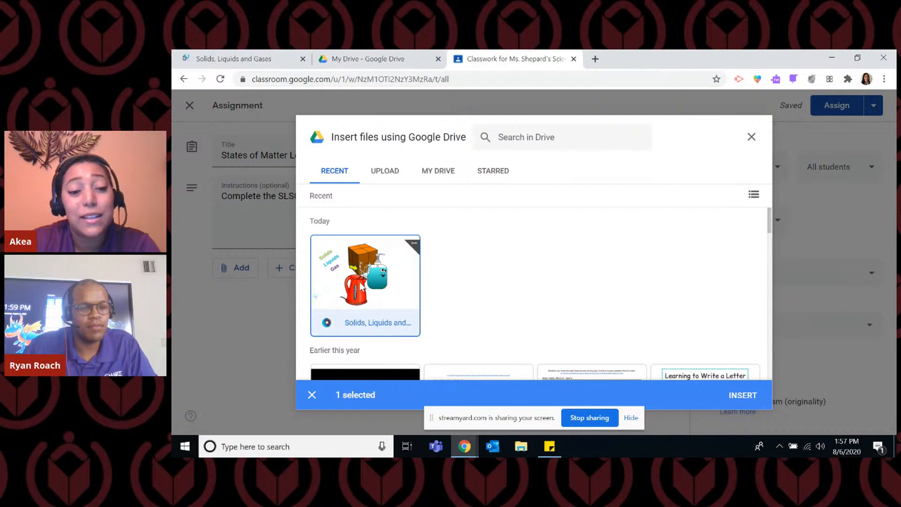
click(740, 398)
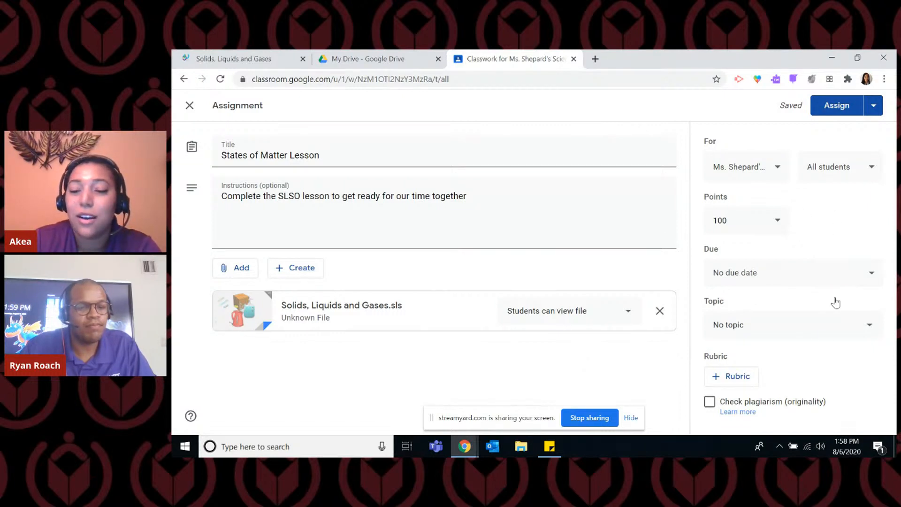
click(840, 112)
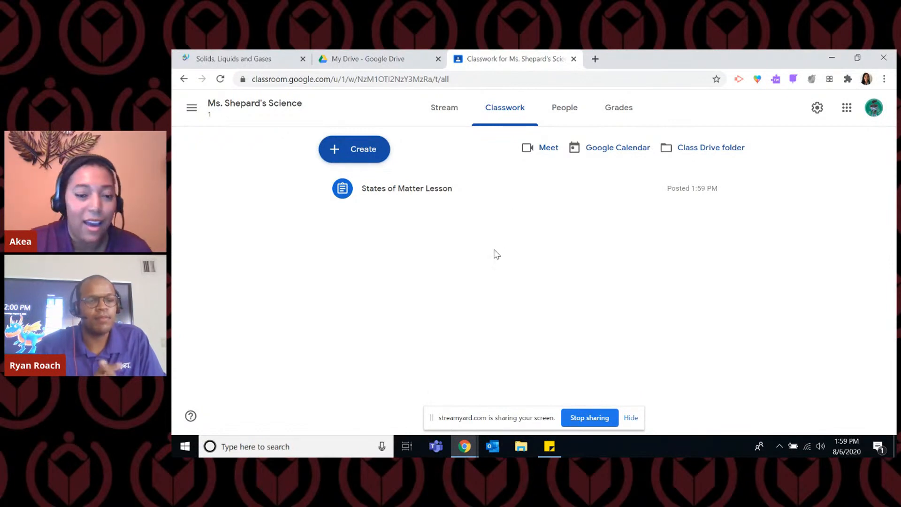
click(433, 197)
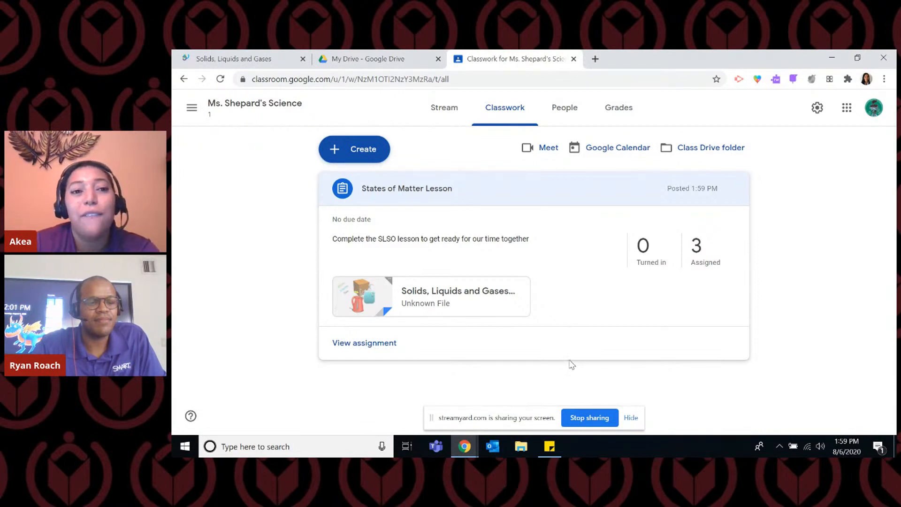
Switch to Google Drive and search for "solids, liquids" and for ".sls", clearing each search.
click(393, 68)
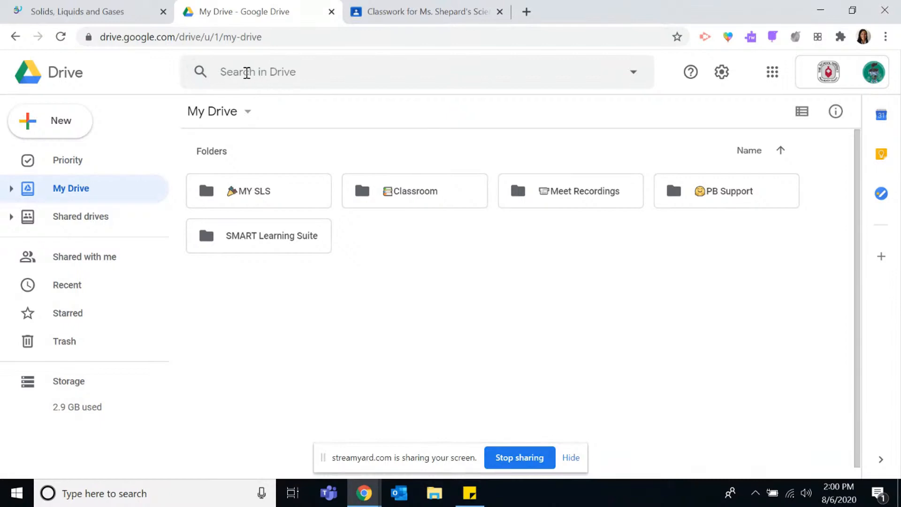
click(246, 72)
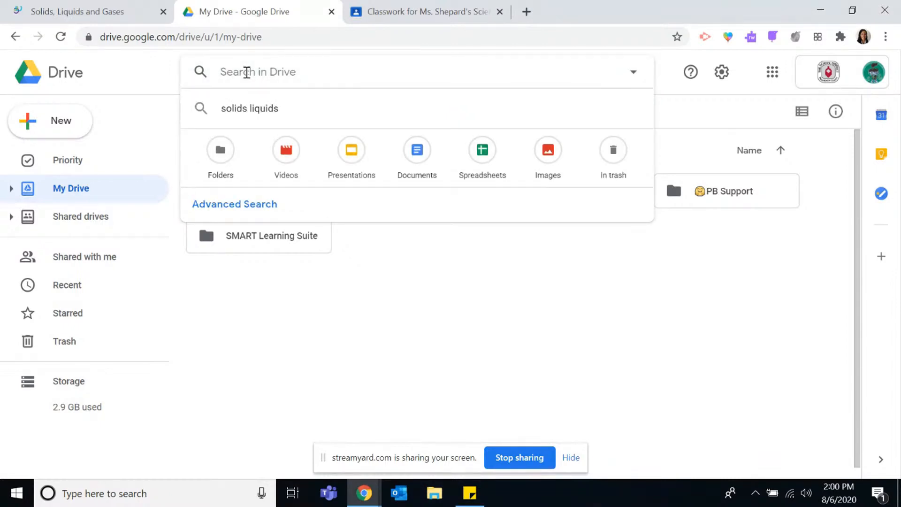
text(solids, liquids)
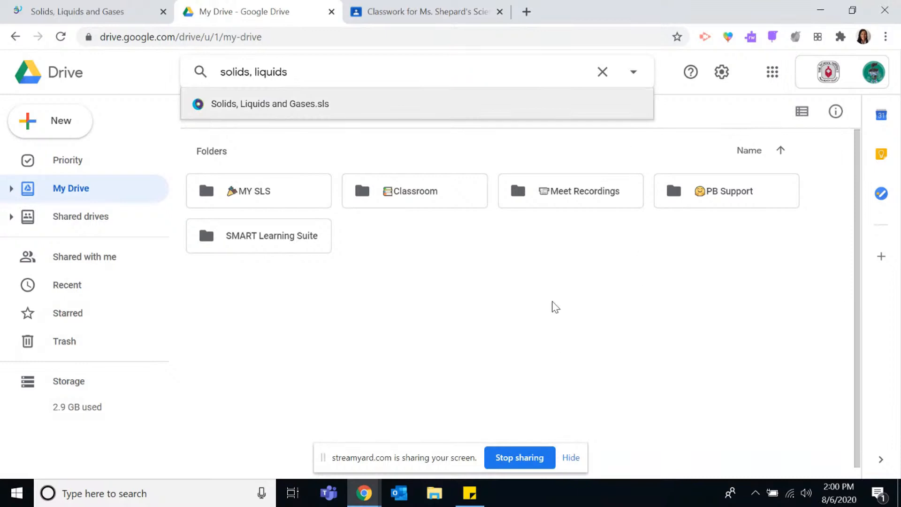
click(602, 72)
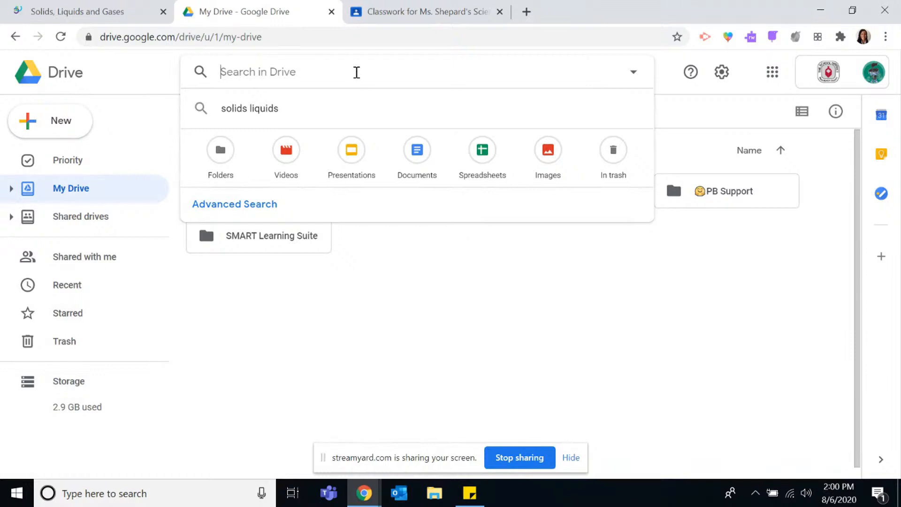
text(.sls)
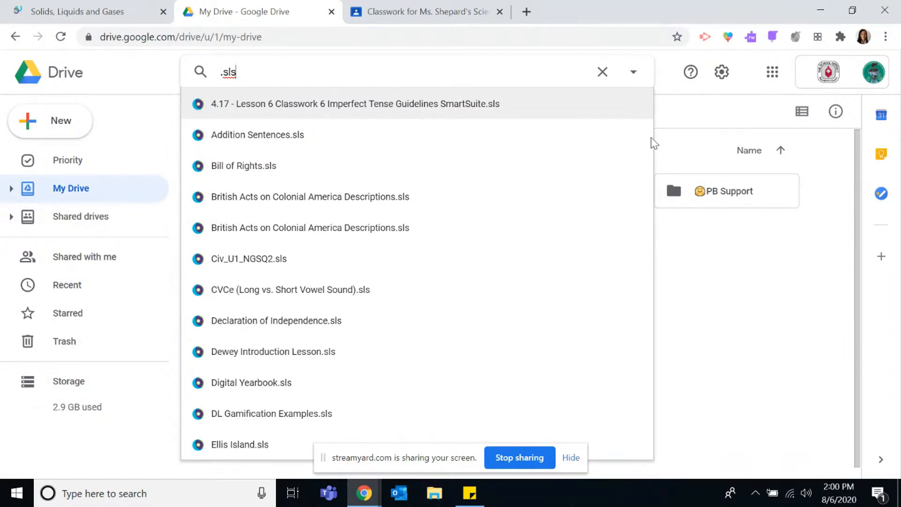
click(602, 72)
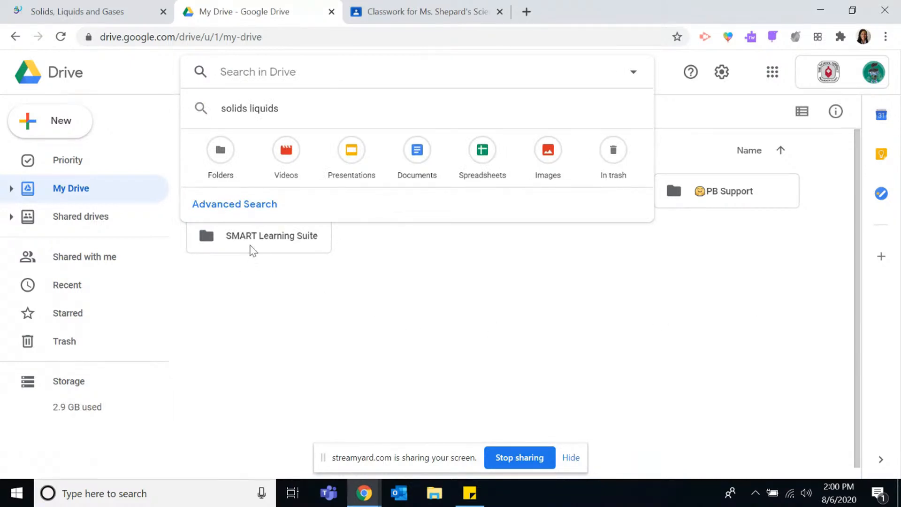
Open the Solids, Liquids and Gases lesson from the SMART Learning Suite folder with SMART Learning Suite.
double_click(285, 245)
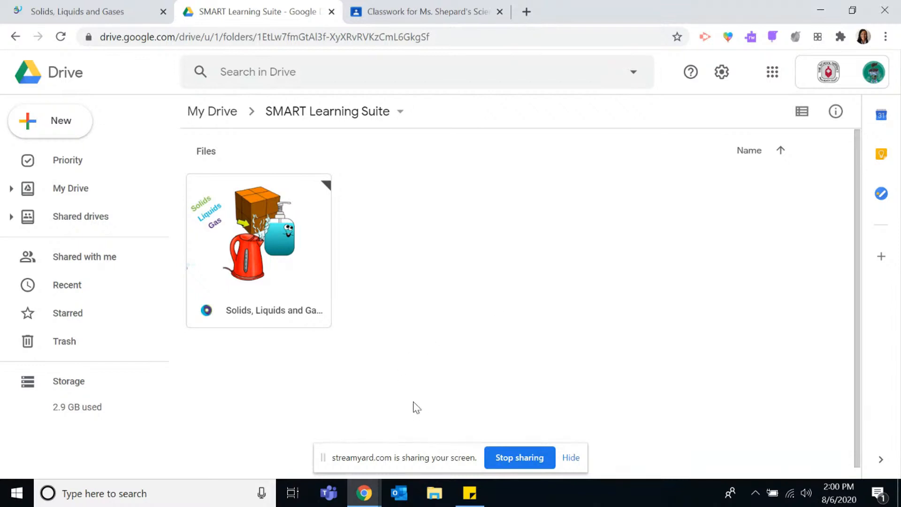
double_click(294, 319)
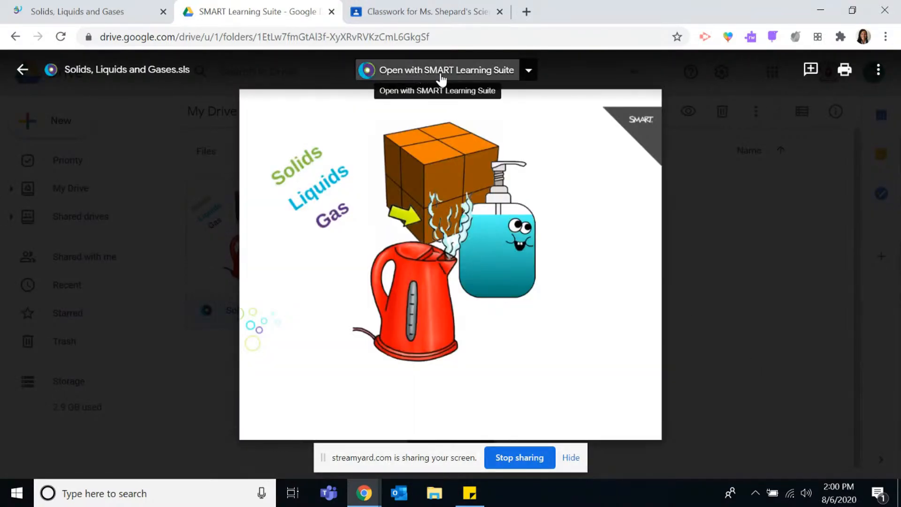
click(441, 75)
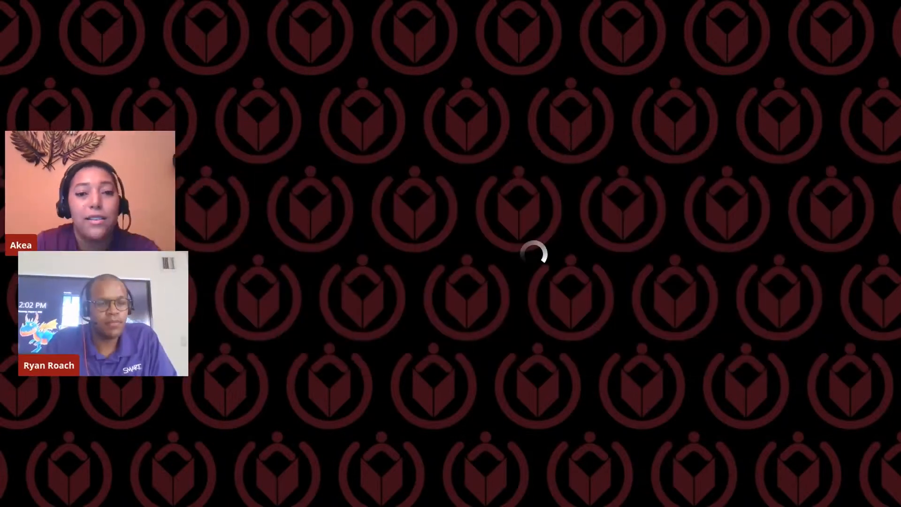
Go to page 7 of the lesson using the page thumbnails and hide the thumbnails.
click(191, 388)
scroll(313, 227, down, 5)
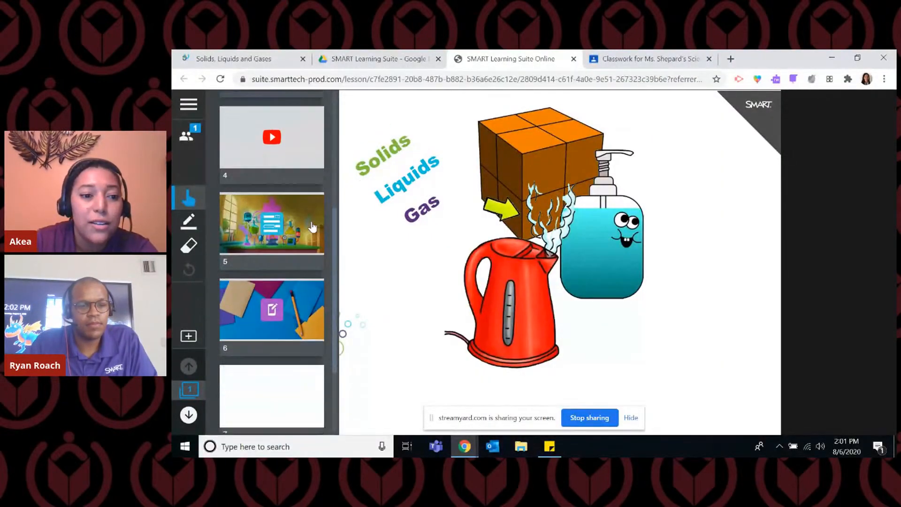
scroll(313, 226, down, 3)
click(297, 285)
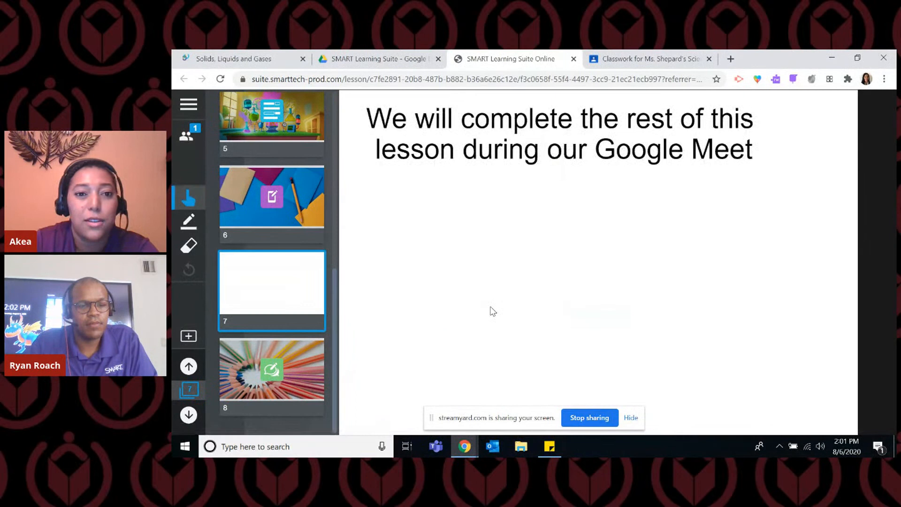
click(429, 325)
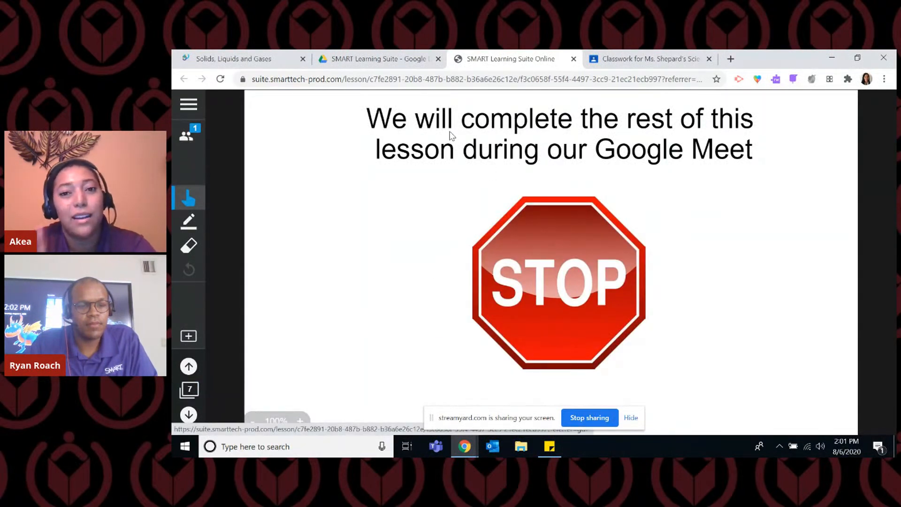
Review the posted assignment in Google Classroom, return to the SMART Learning Suite Online lesson and close the student join instructions.
click(662, 58)
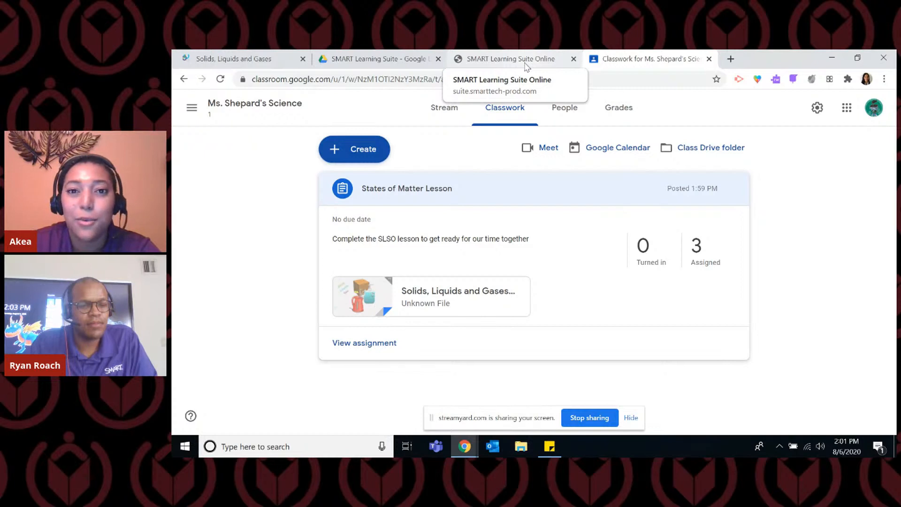
click(511, 59)
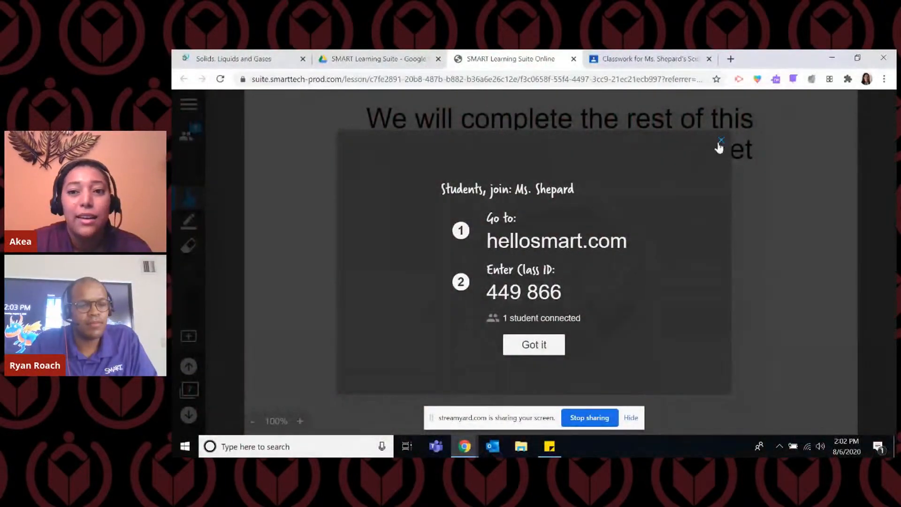
click(722, 148)
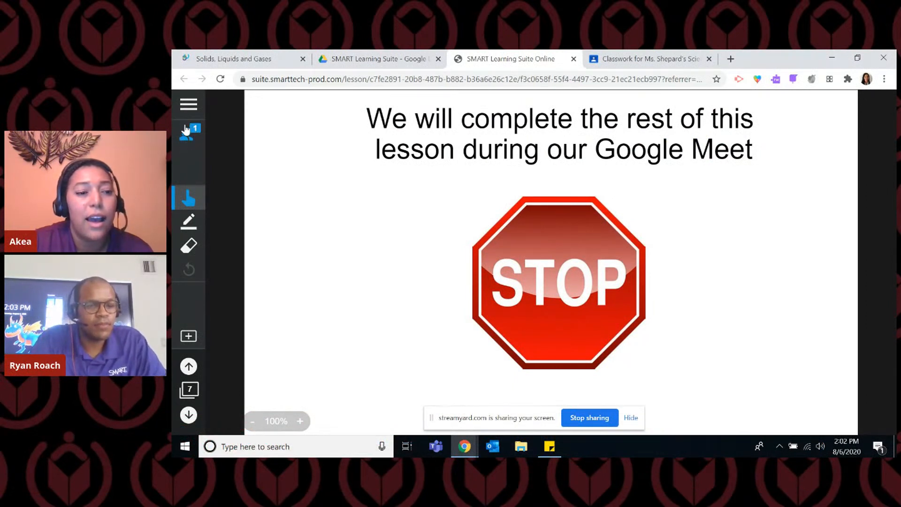
Open the connected student list, display the class join instructions for students, and dismiss them.
click(187, 140)
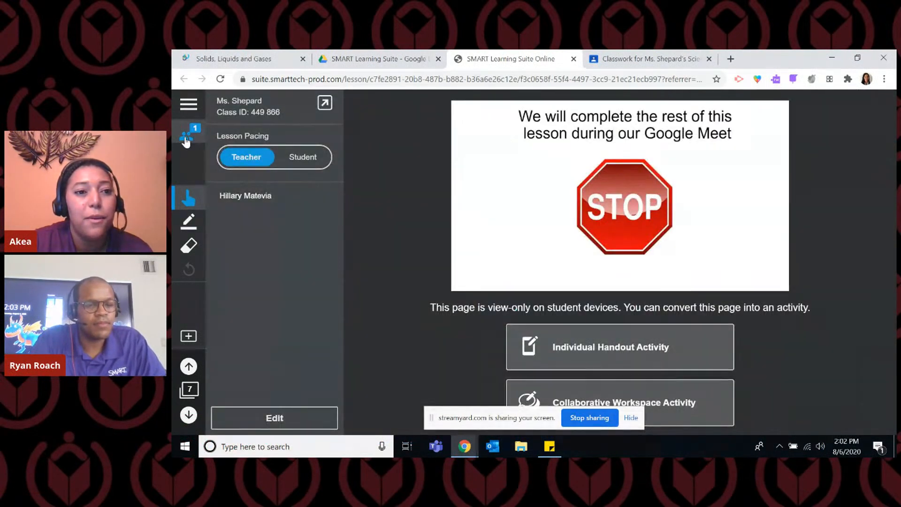
click(326, 104)
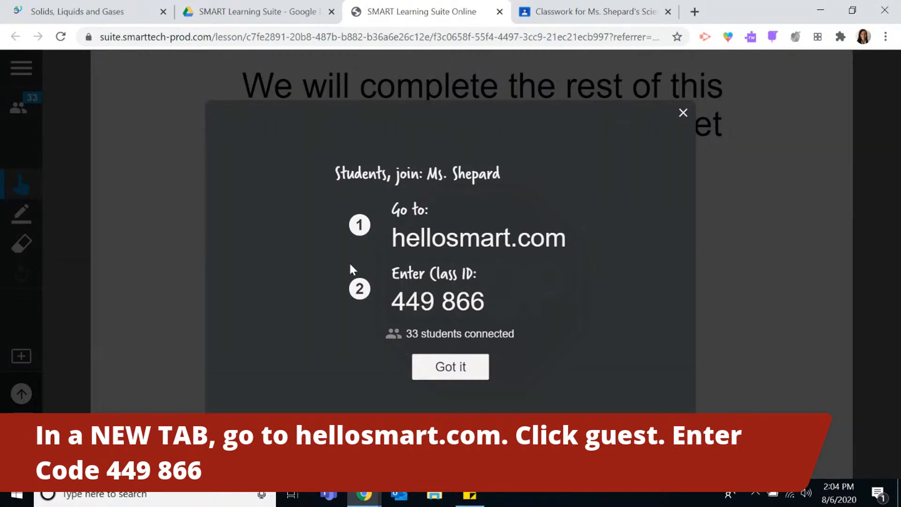
click(480, 373)
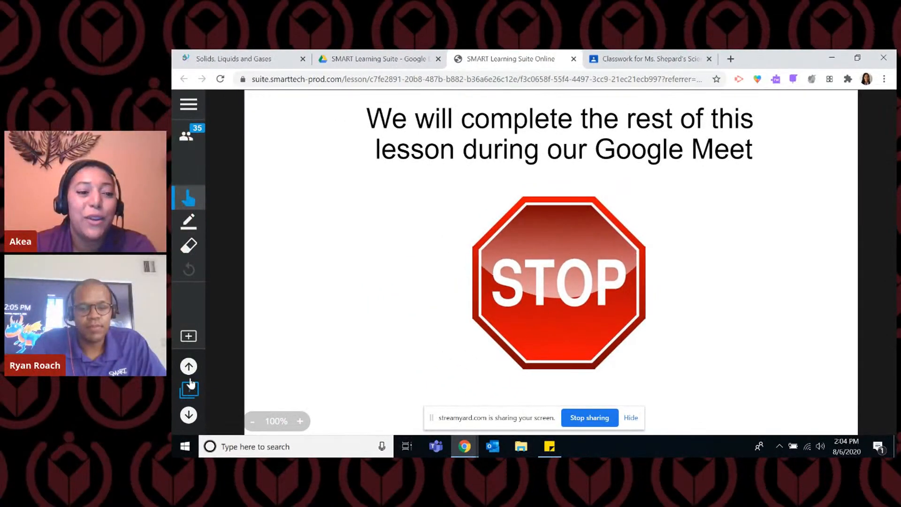
Step back to page 6 and return to page 7, and draw a red check mark beside the stop sign.
click(189, 366)
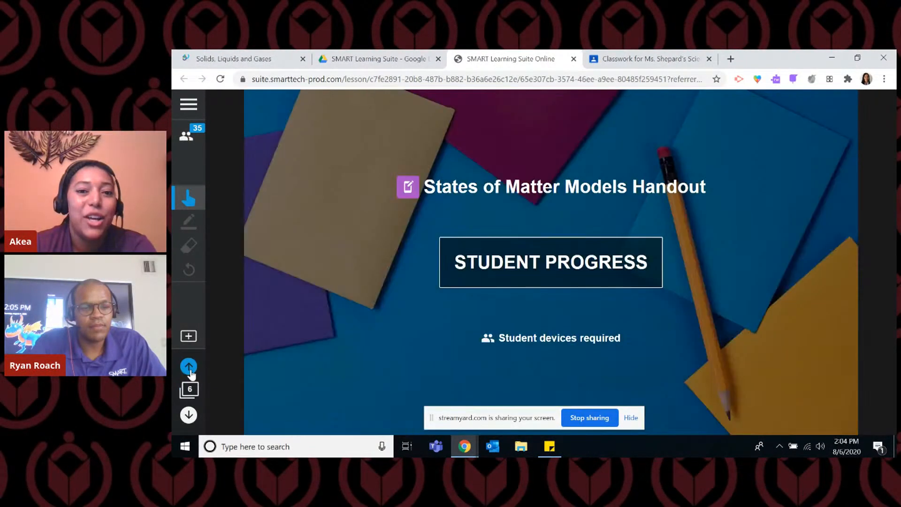
click(195, 414)
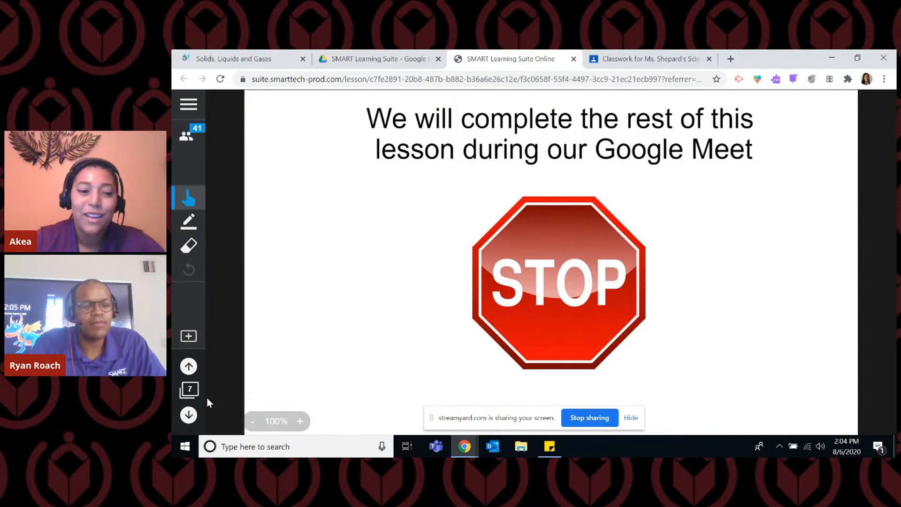
click(189, 221)
click(249, 234)
drag(351, 268, 442, 150)
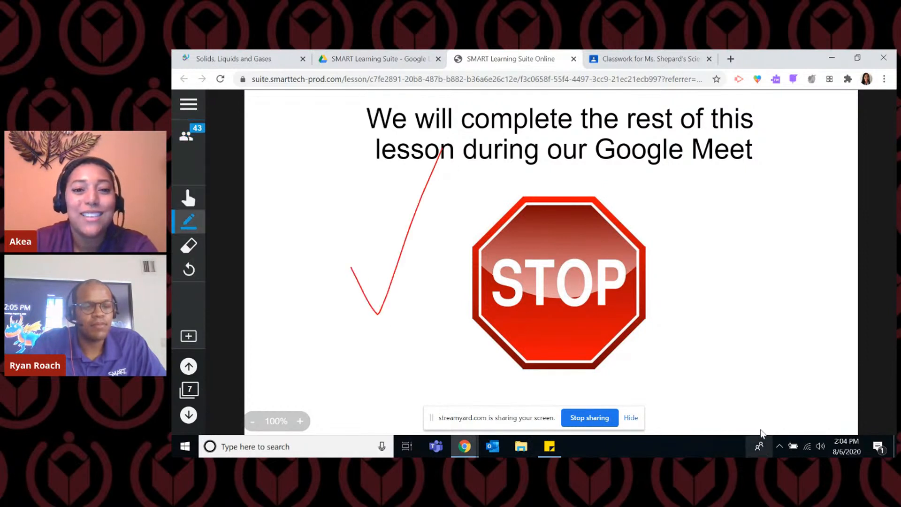